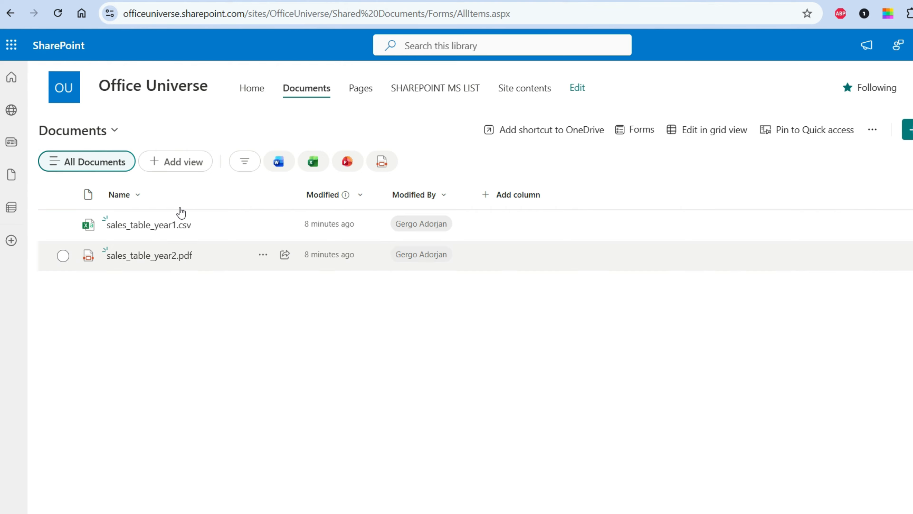
left_click_drag(333, 13, 77, 18)
key("ctrl+c")
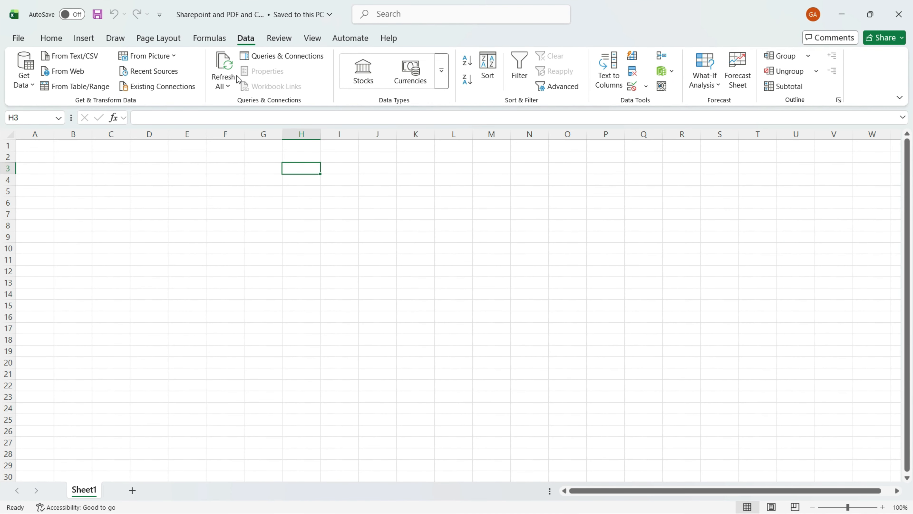
left_click(23, 76)
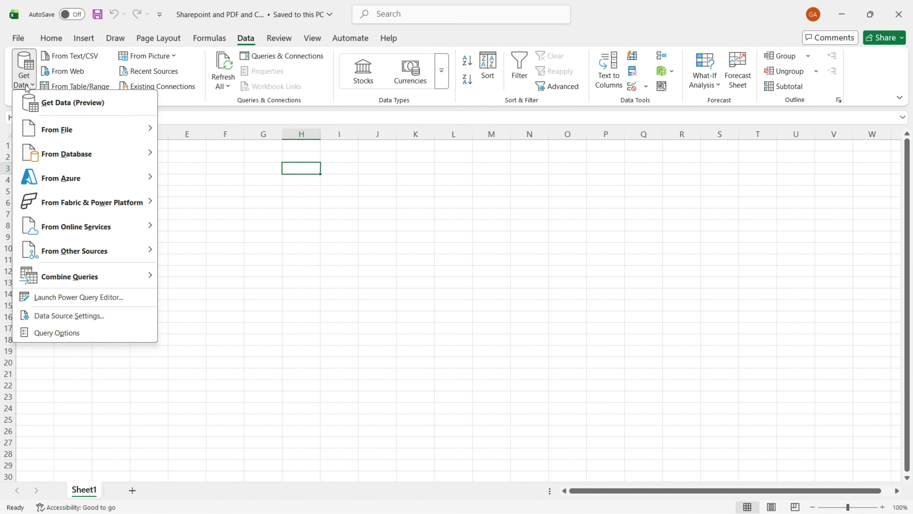
mouse_move(72, 130)
left_click(217, 285)
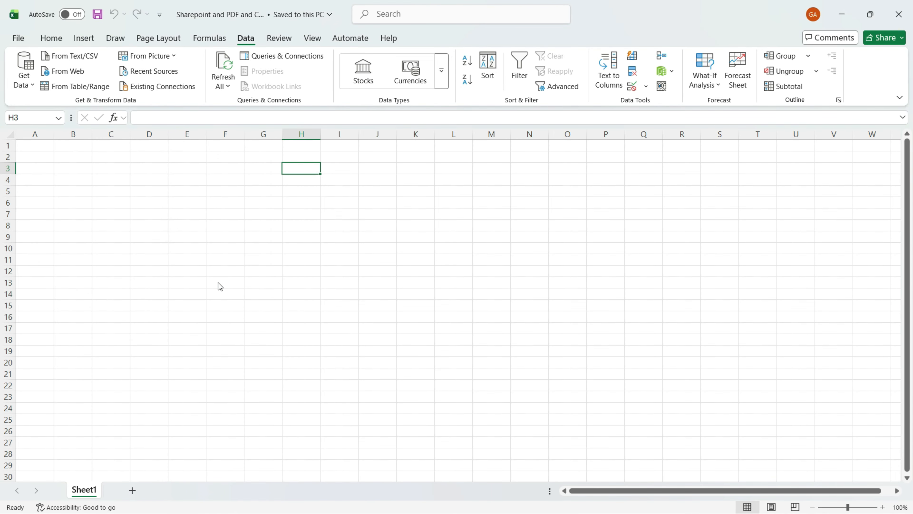
key("ctrl+v")
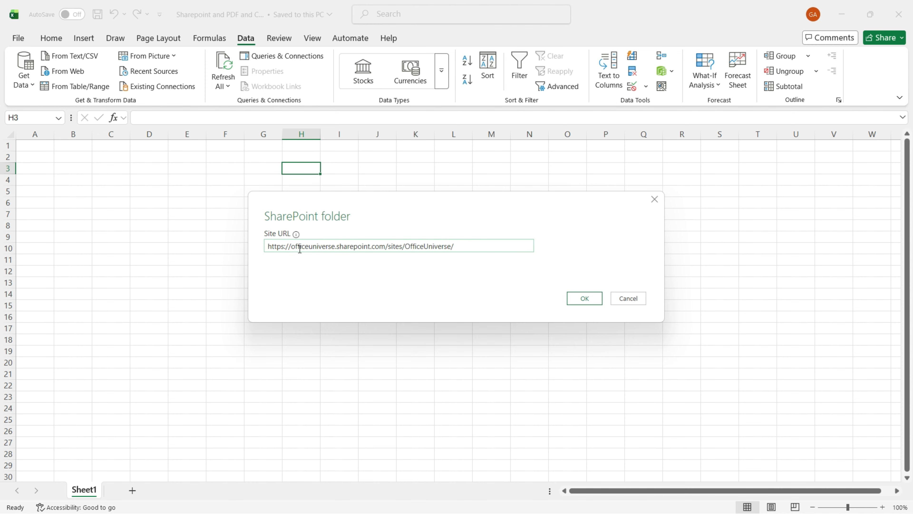
left_click(580, 298)
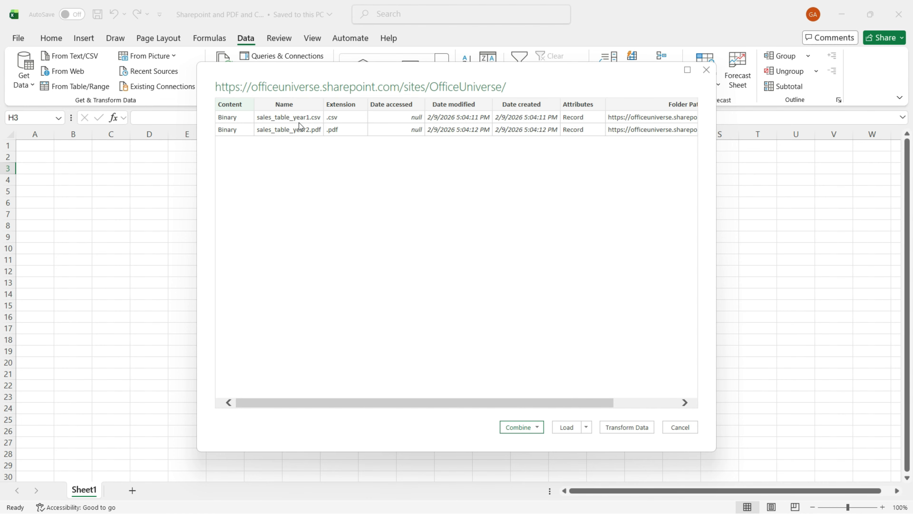
left_click(625, 427)
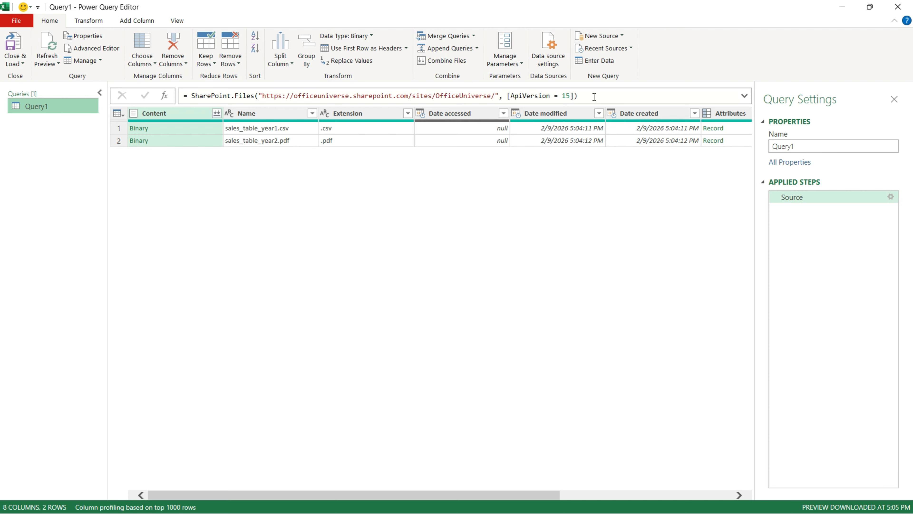
Rename the query to Sharepoint
left_click_drag(595, 99, 181, 89)
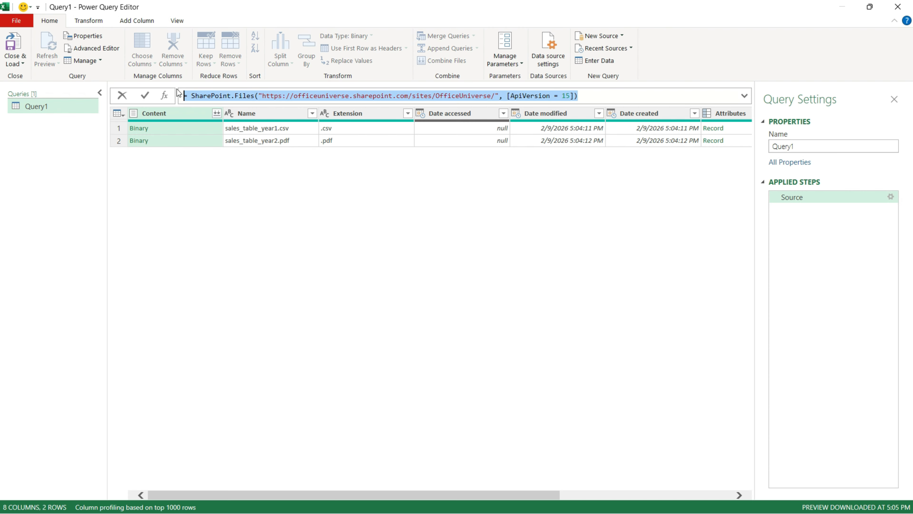
double_click(38, 107)
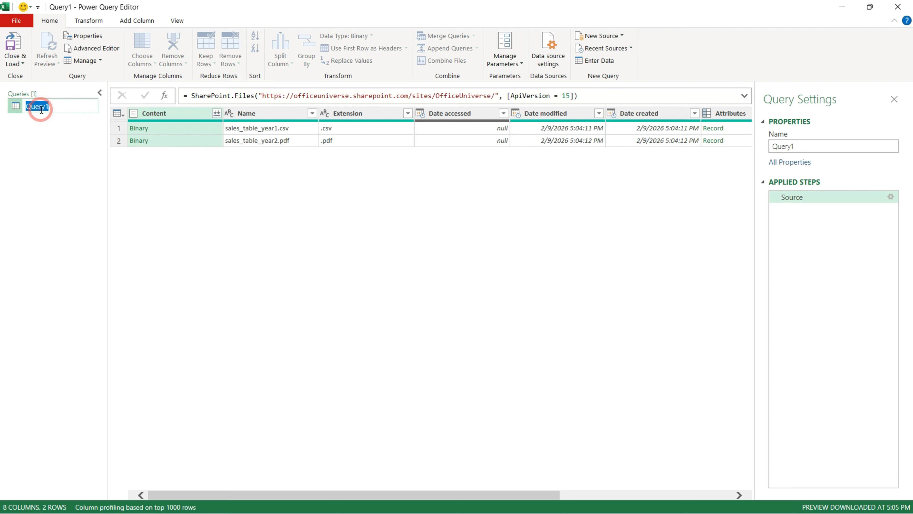
type("Sharepoint")
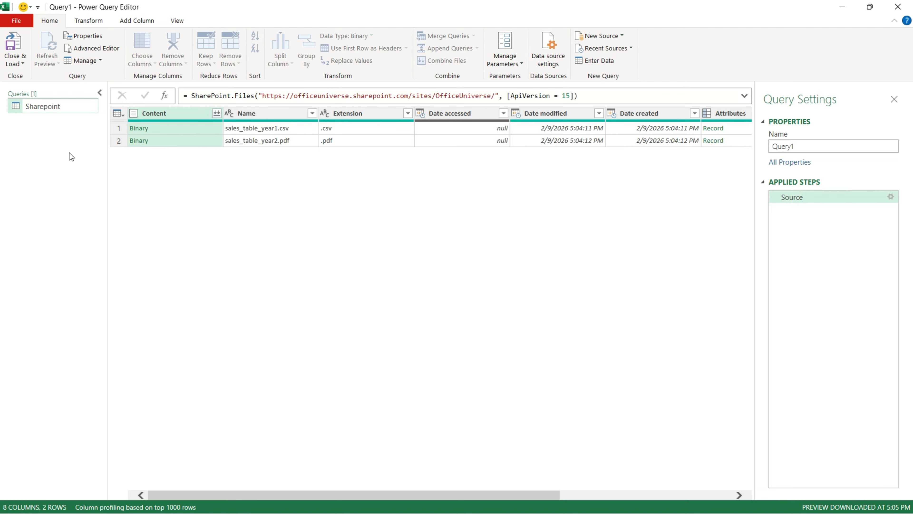
Preview the binary content of the sales_table_year1.csv row
left_click(205, 129)
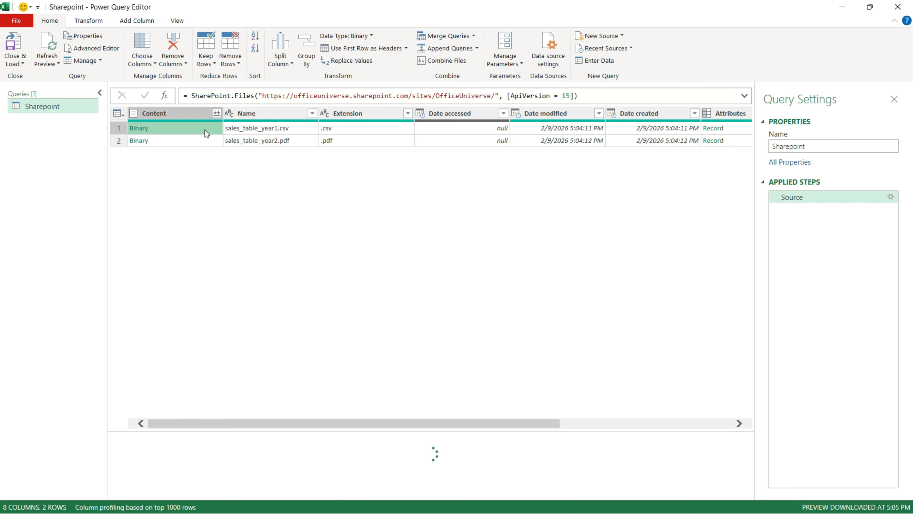
left_click_drag(247, 431, 258, 348)
left_click(199, 141)
left_click(201, 130)
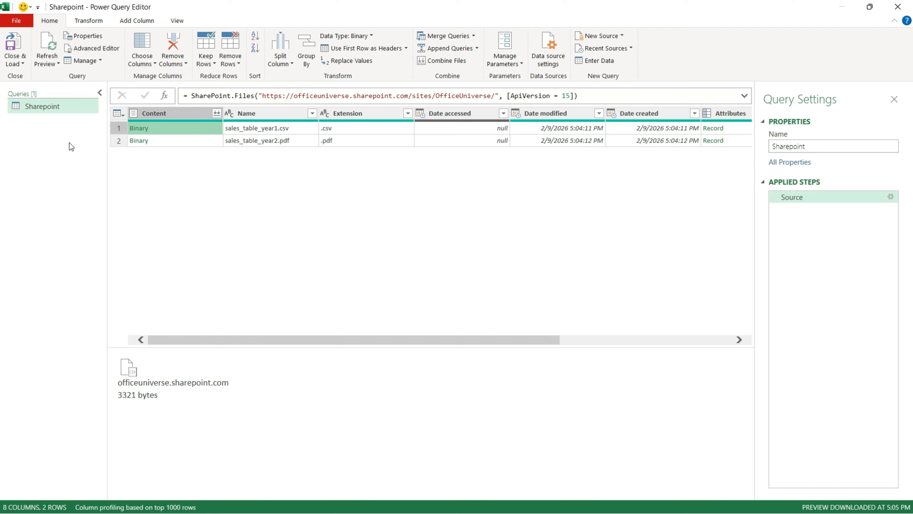
left_click(48, 143)
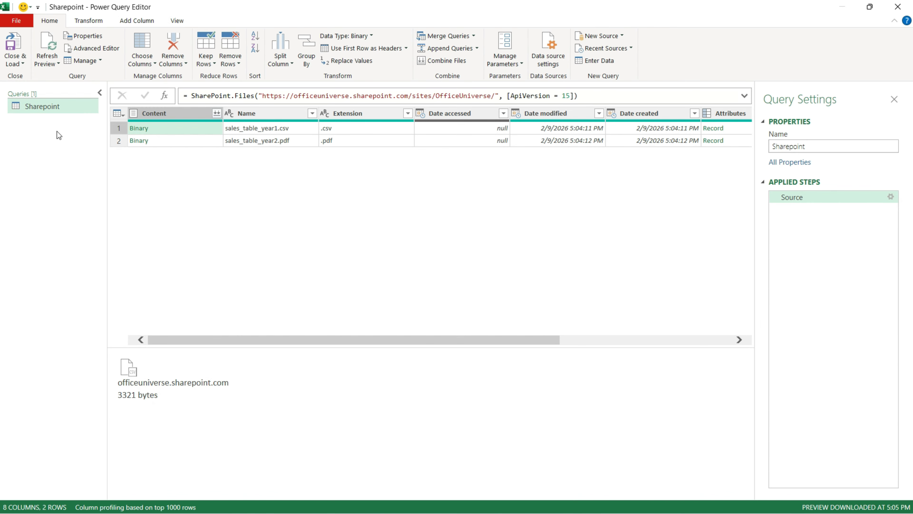
Create a reference query of Sharepoint named CSV
right_click(69, 105)
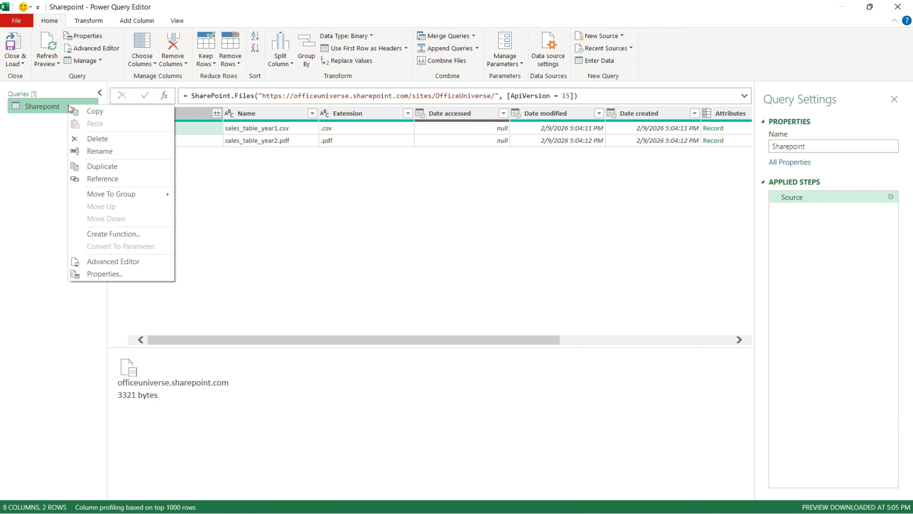
left_click(90, 179)
type("CSV")
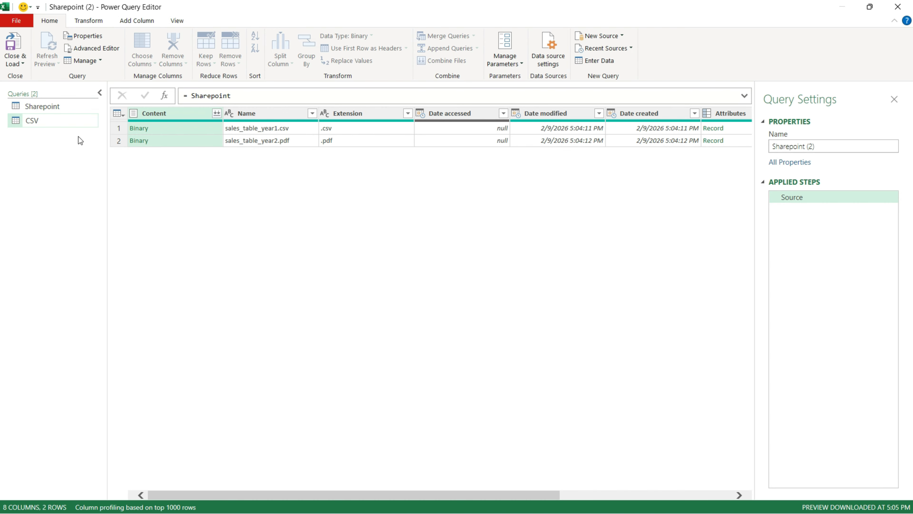
key("Return")
Create a second reference query of Sharepoint named PDF
right_click(61, 110)
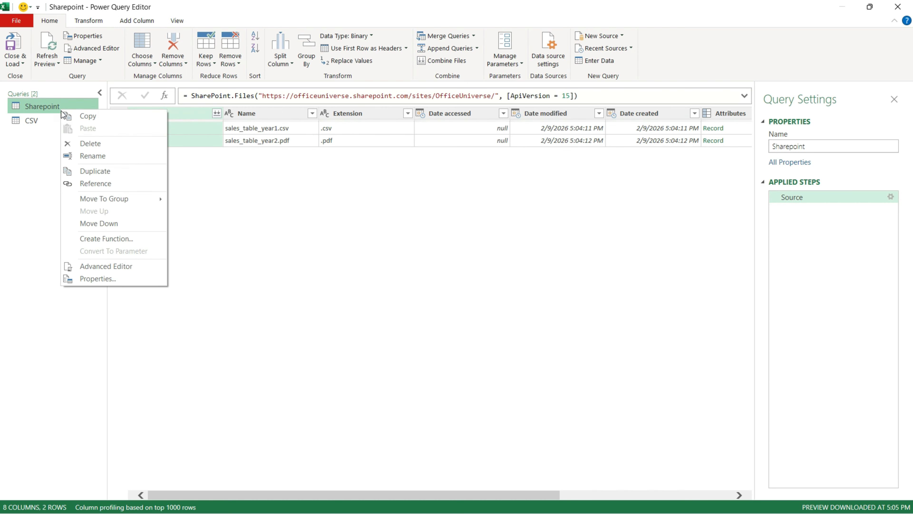
left_click(96, 182)
type("PDF")
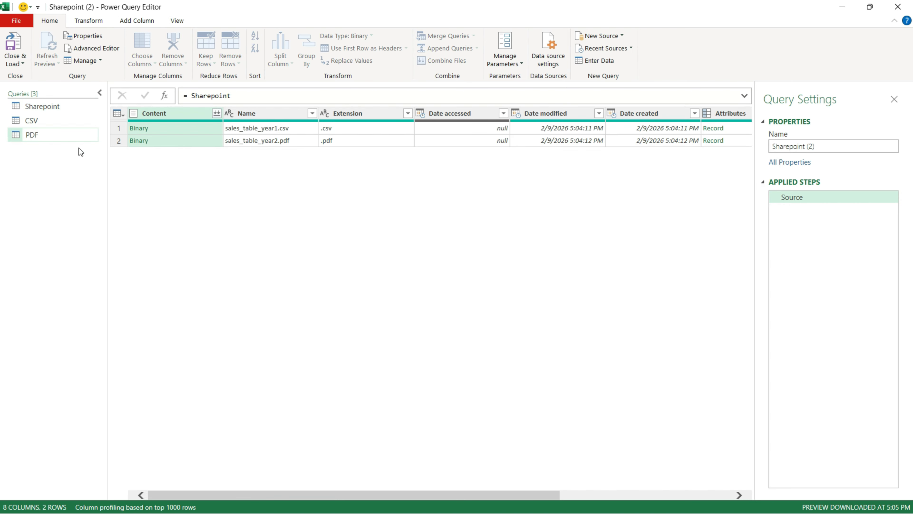
key("Return")
In the CSV query, filter Extension to .csv and keep only the Content and Name columns
left_click(68, 120)
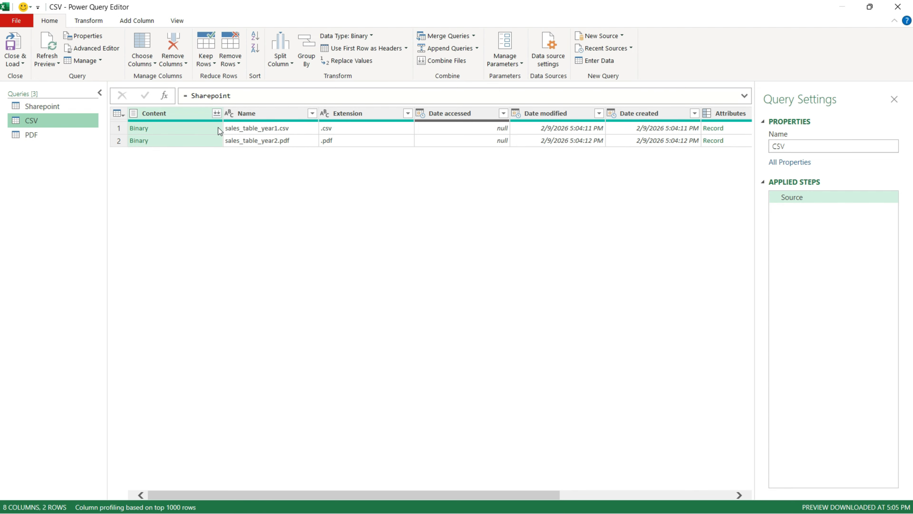
left_click(407, 113)
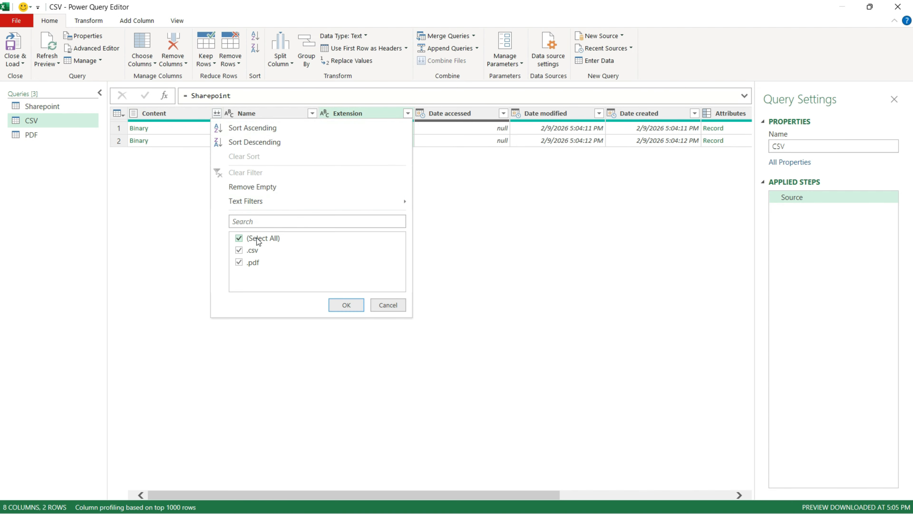
left_click(258, 238)
left_click(255, 251)
left_click(346, 305)
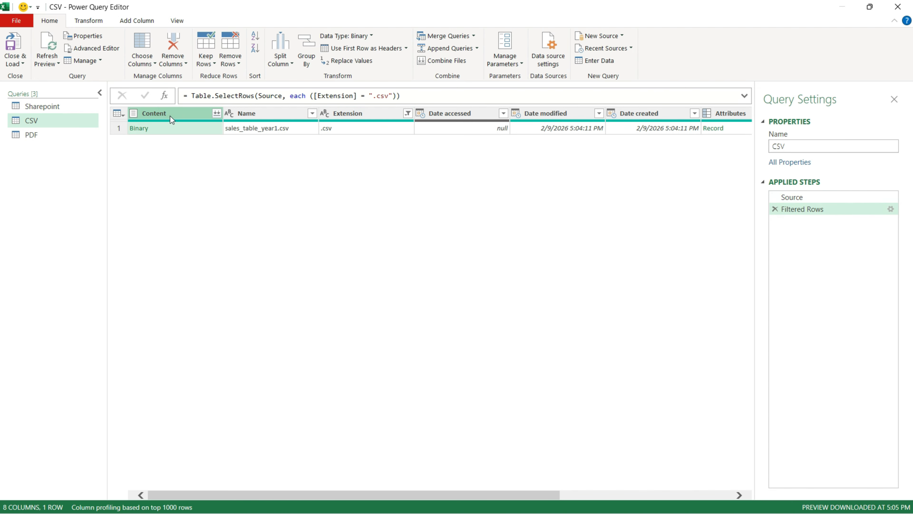
left_click(275, 115, "ctrl")
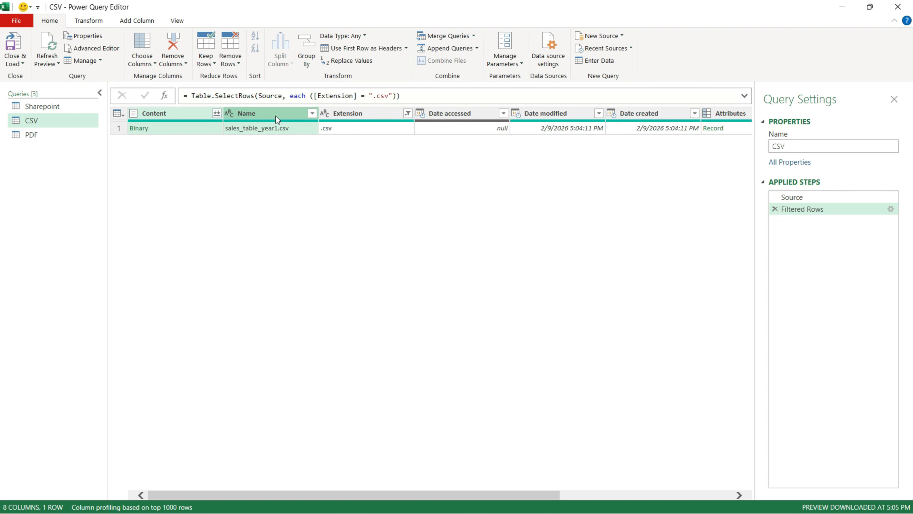
right_click(277, 118)
left_click(306, 149)
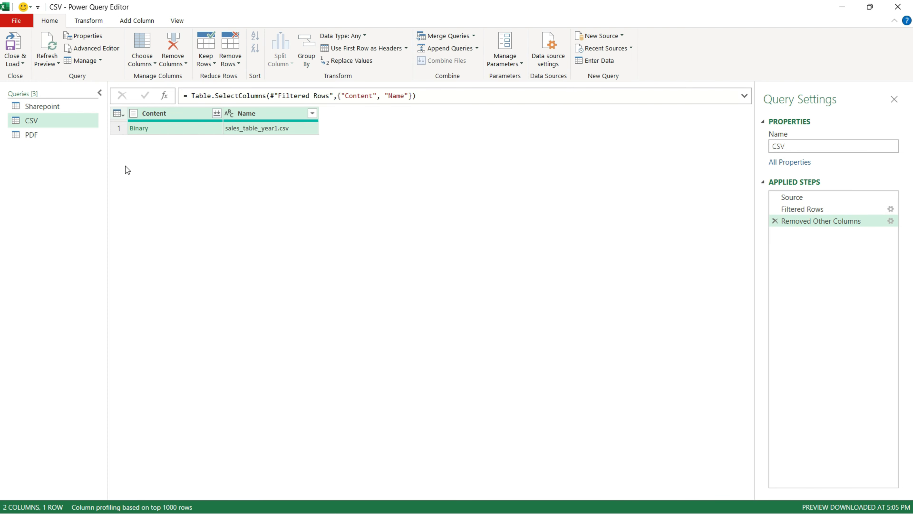
In the PDF query, filter Extension to .pdf and keep only the Content and Name columns
left_click(70, 137)
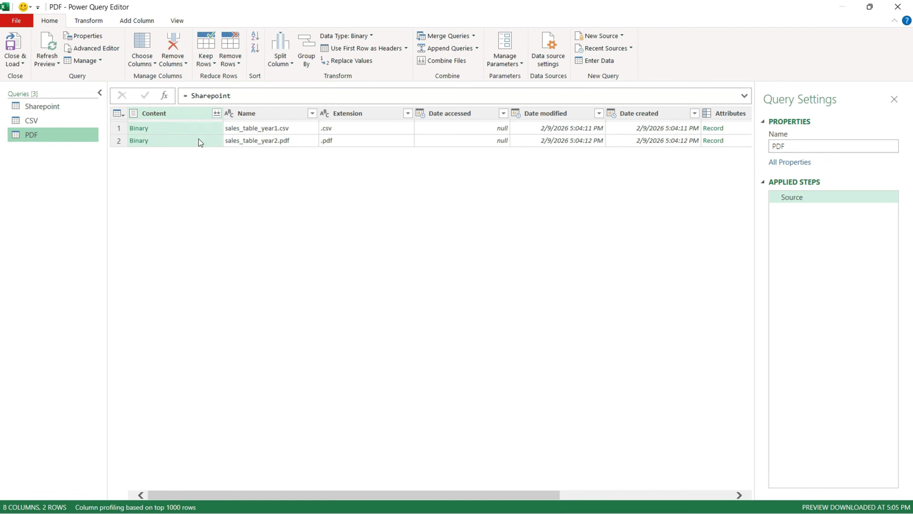
left_click(407, 113)
left_click(238, 249)
left_click(343, 304)
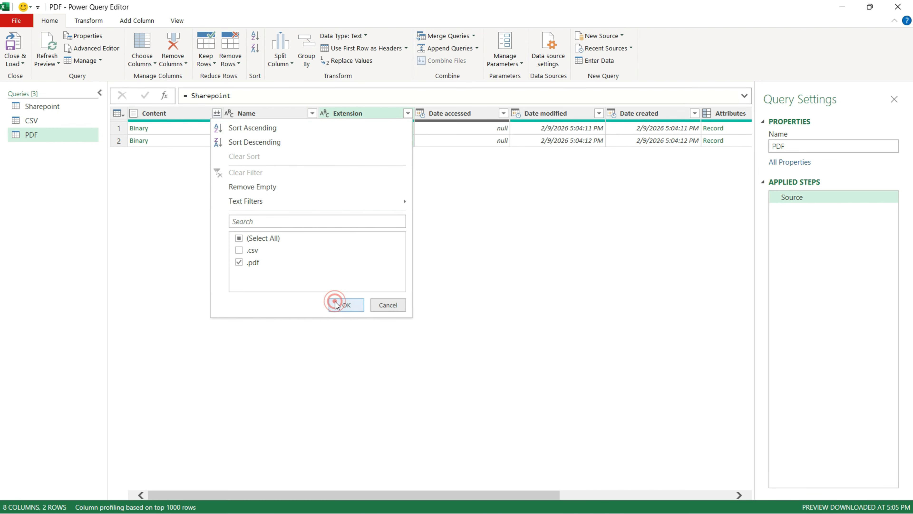
right_click(263, 114)
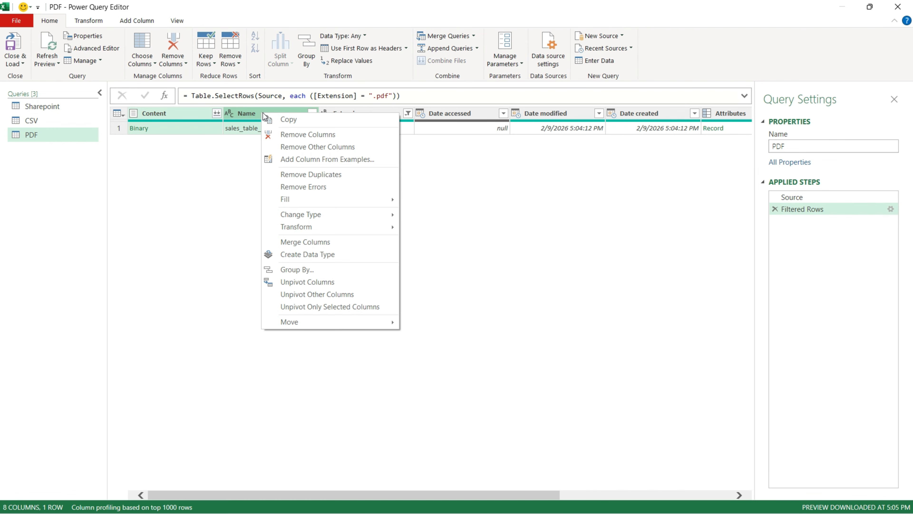
left_click(286, 145)
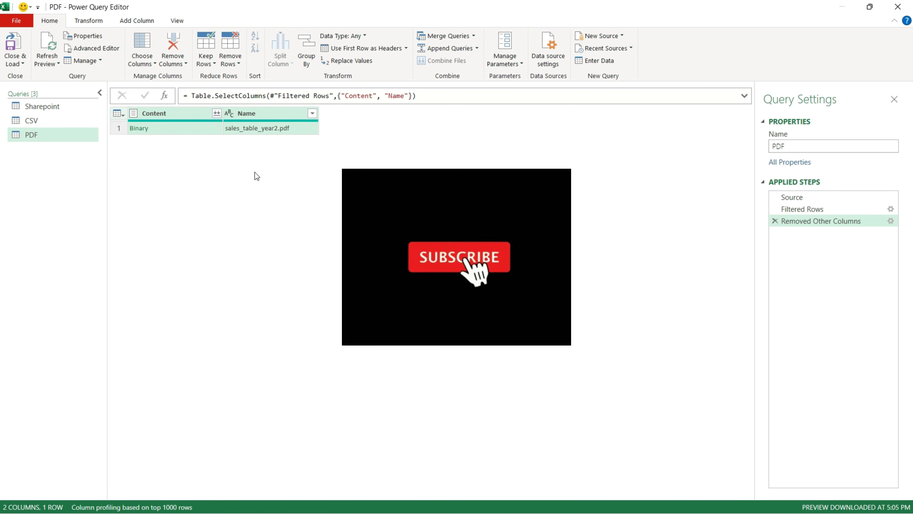
In the CSV query, add a custom column SalesData with the formula Csv.Document([Content])
left_click(85, 123)
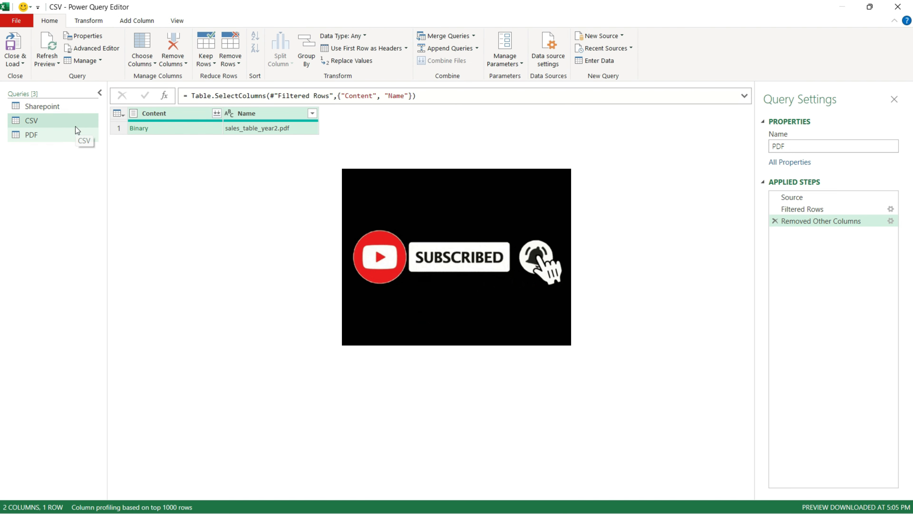
left_click(134, 22)
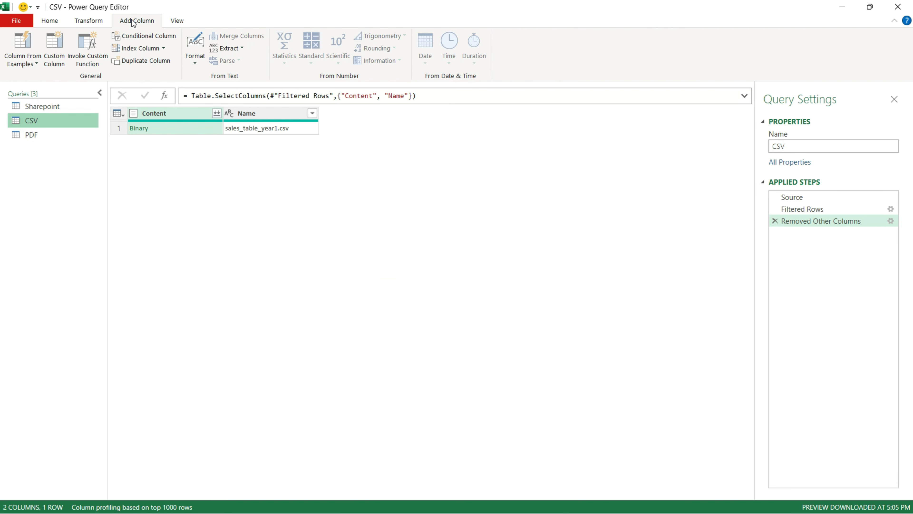
left_click(59, 56)
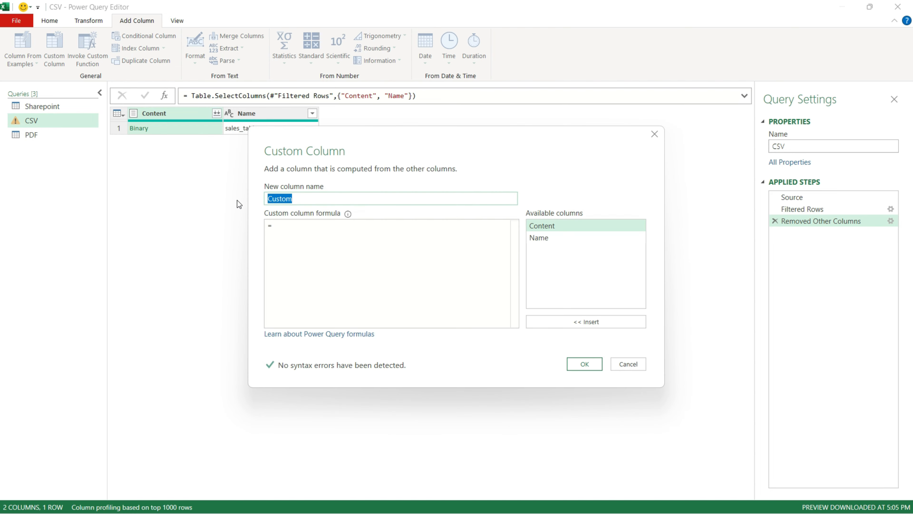
type("SalesData")
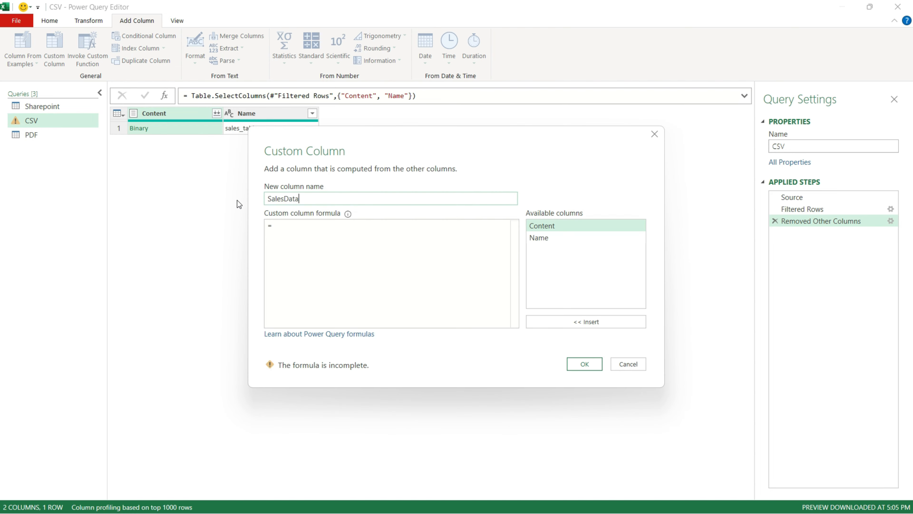
left_click(301, 243)
type("csv")
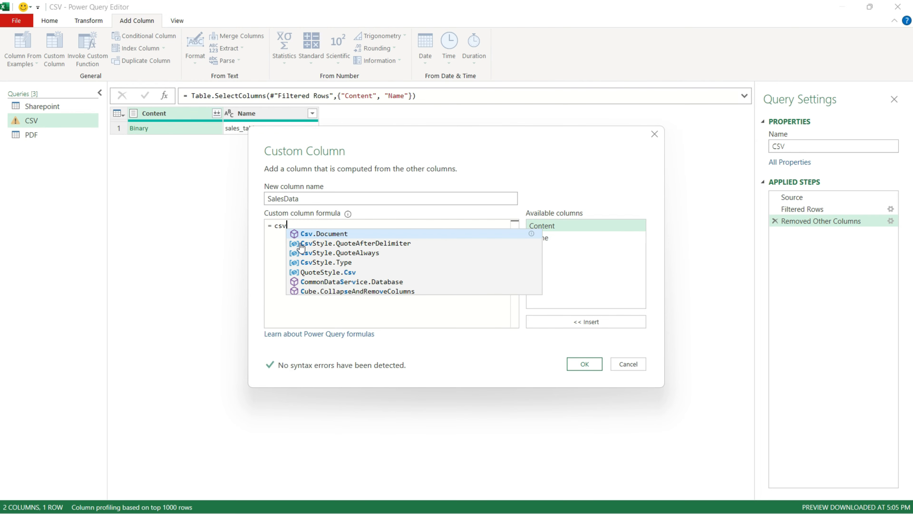
key("Tab")
type("(")
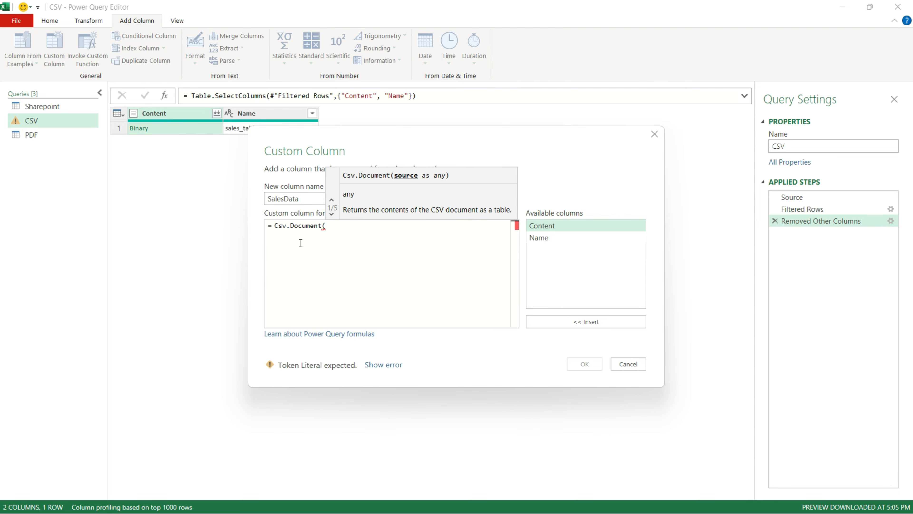
type("content)")
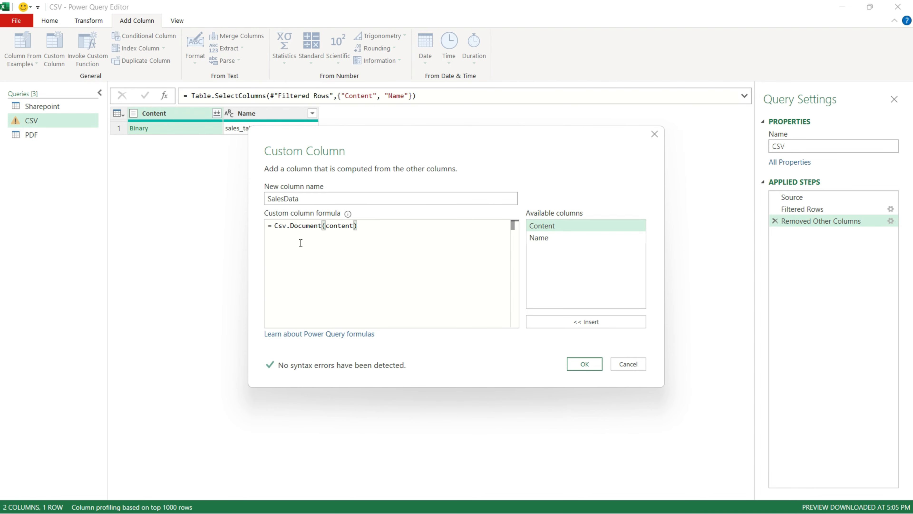
left_click(585, 363)
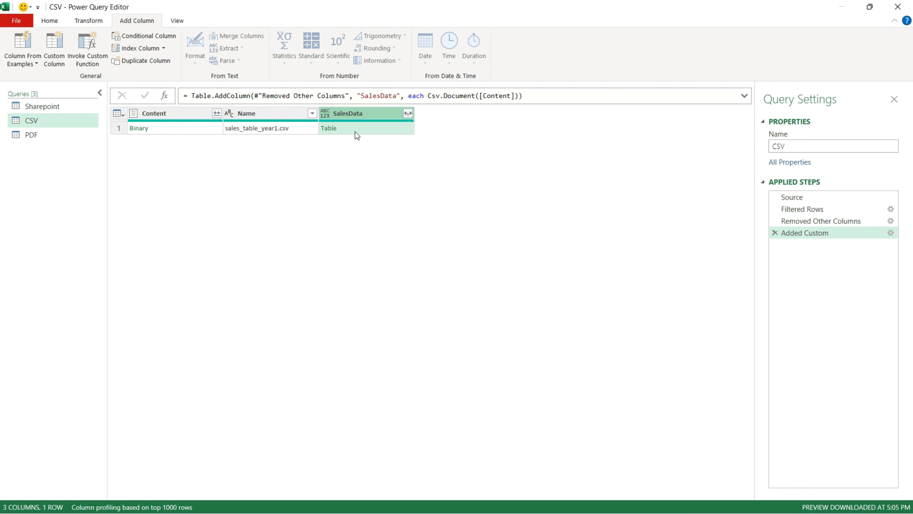
left_click(355, 132)
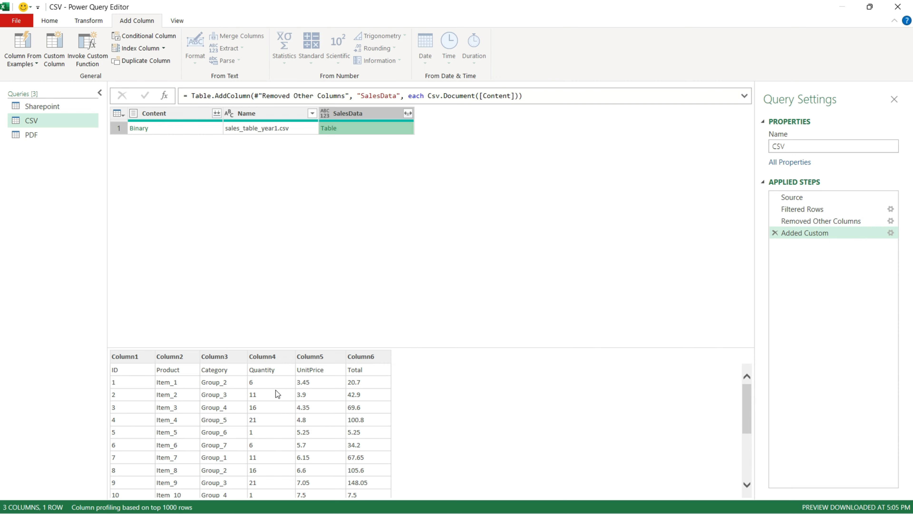
In the PDF query, add a custom column named Sales Data with the formula Pdf.Tables([Content])
left_click(74, 137)
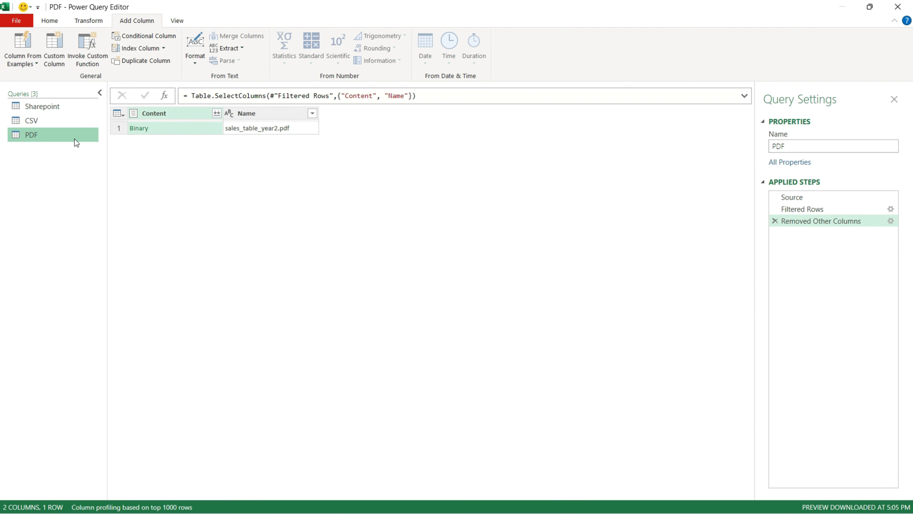
left_click(60, 57)
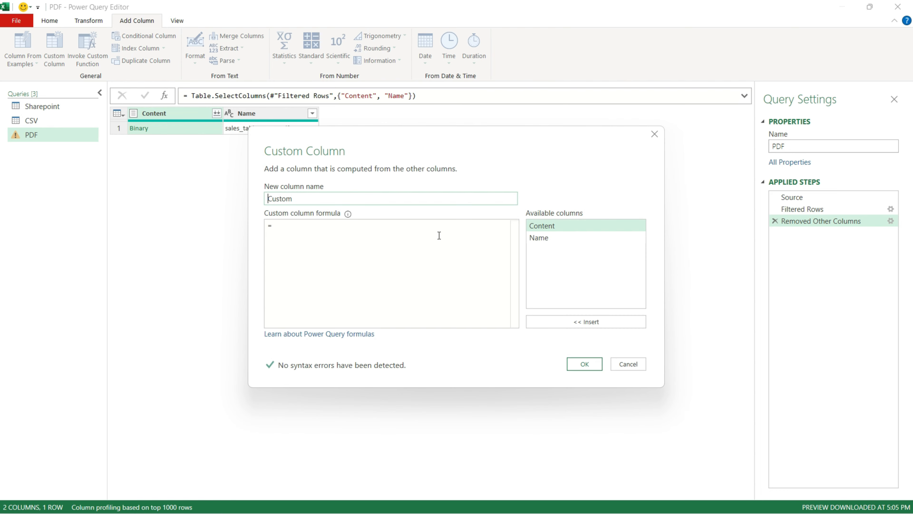
left_click(322, 197)
key("BackSpace")
key("BackSpace")
key("BackSpace")
key("BackSpace")
key("BackSpace")
key("BackSpace")
type("Sales Data")
left_click(284, 232)
type("Pdf.Tables")
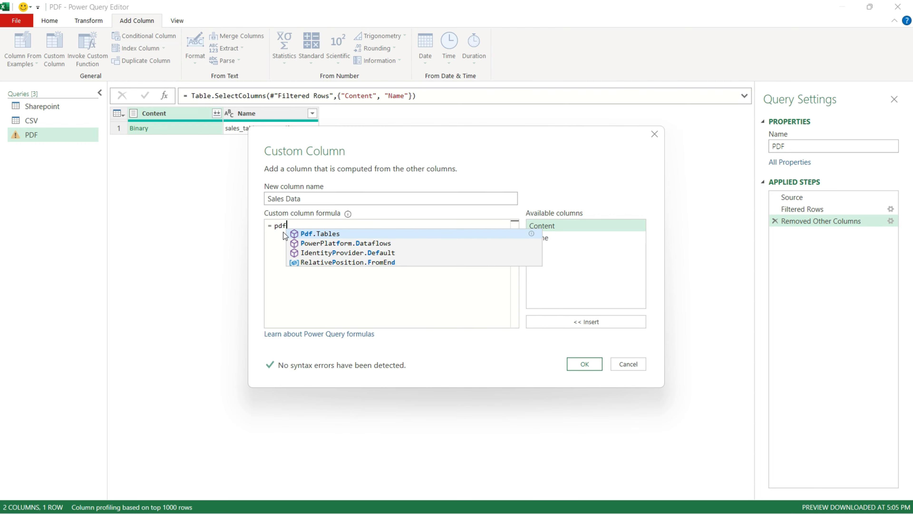
type("(")
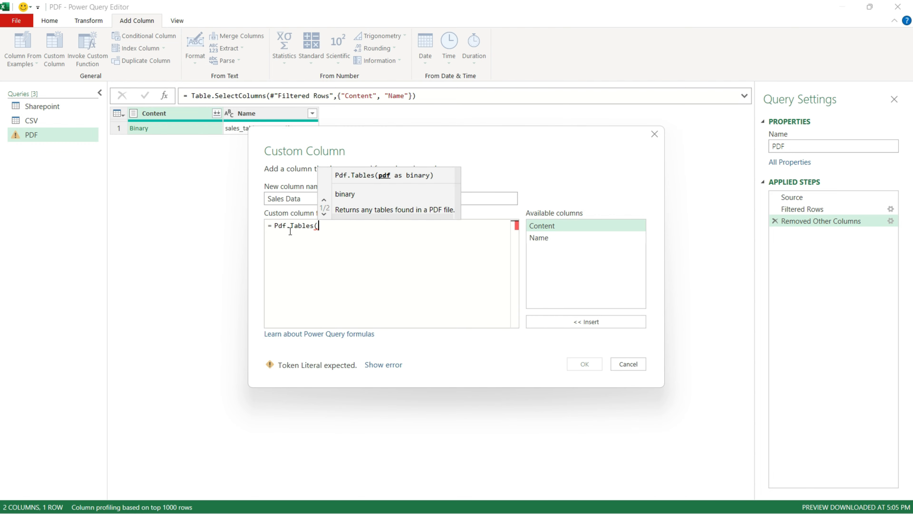
double_click(528, 230)
type(")")
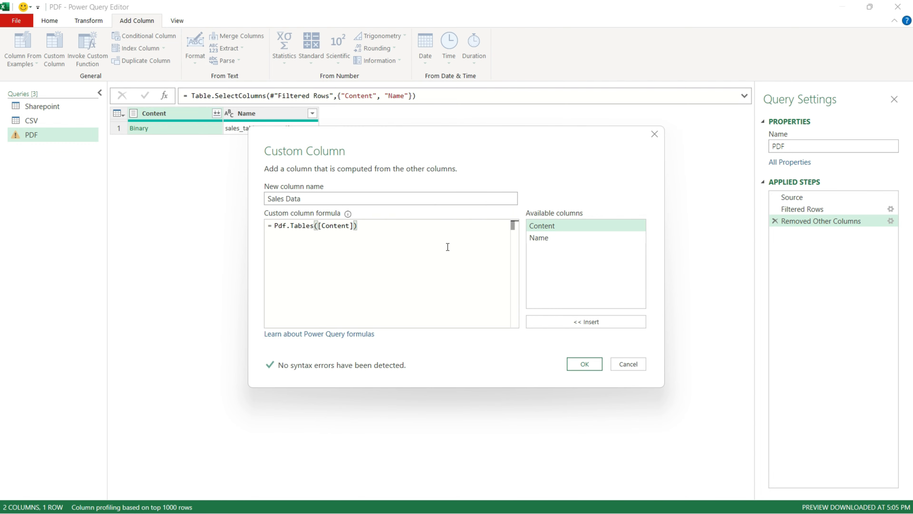
left_click(573, 366)
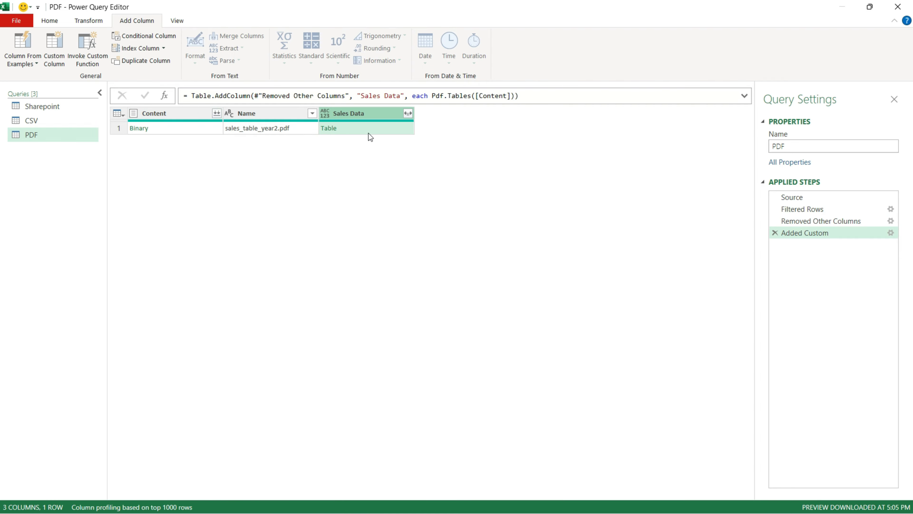
Expand the Sales Data column into its Id, Name, Kind and Data fields
left_click(368, 129)
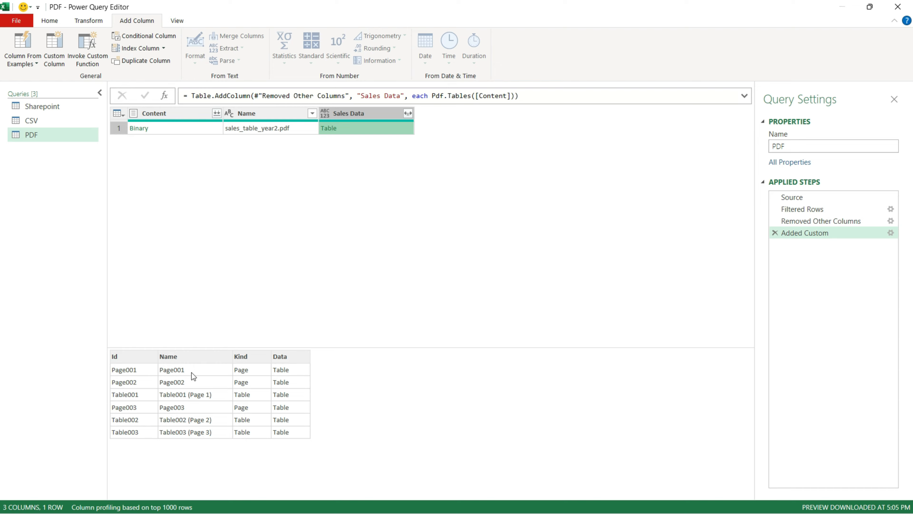
left_click(408, 113)
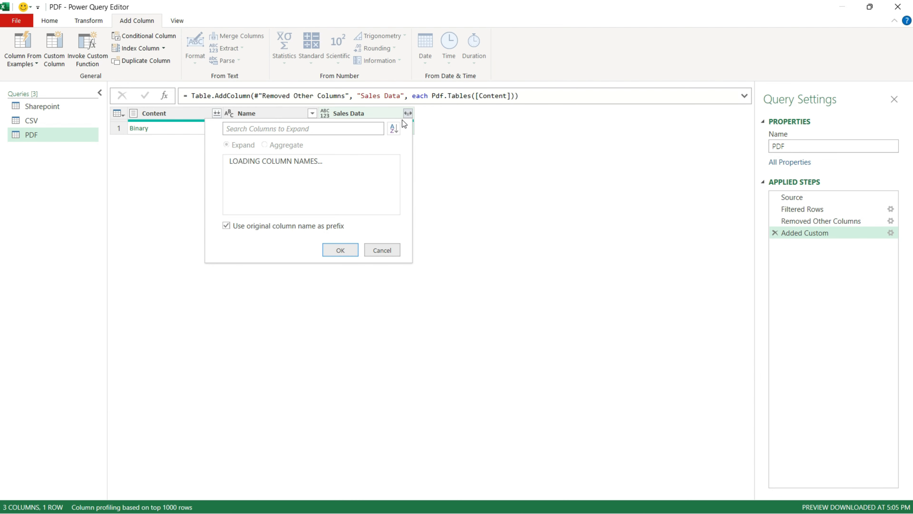
left_click(249, 230)
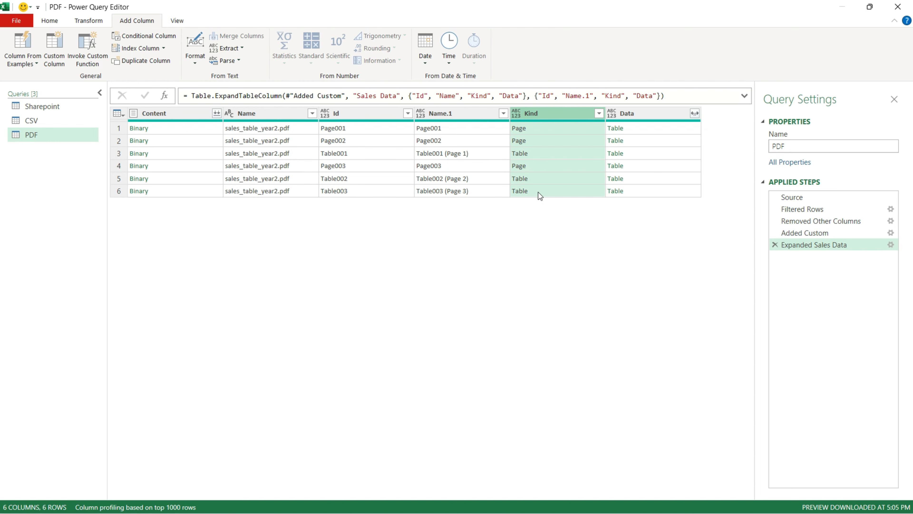
Filter the Kind column to keep only rows with the value Table
left_click(599, 113)
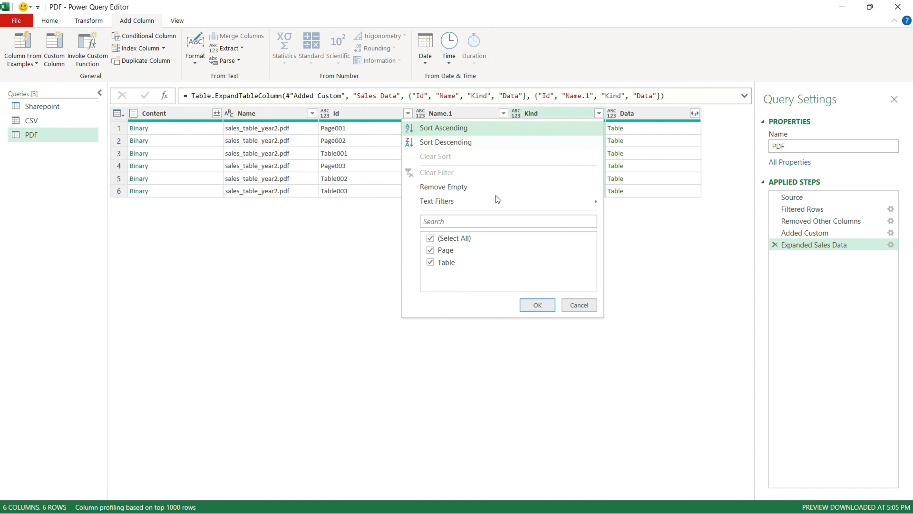
left_click(466, 237)
left_click(448, 263)
left_click(536, 304)
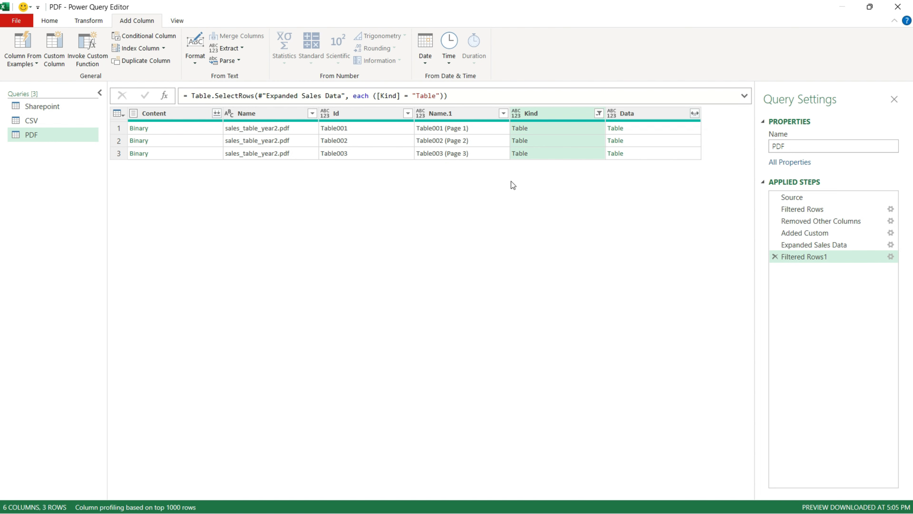
Preview the extracted PDF tables, then keep only the Data column in the PDF query
left_click(642, 115)
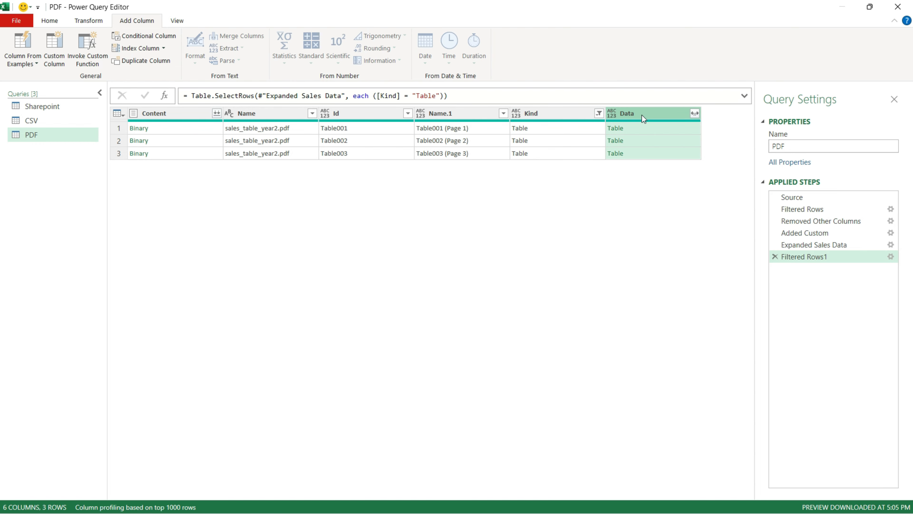
left_click(640, 128)
scroll(194, 387, "down", 3)
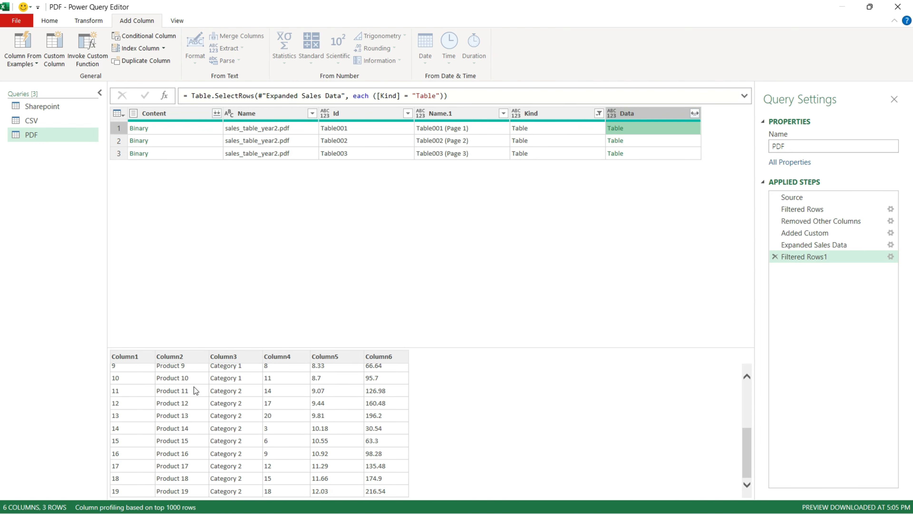
left_click(626, 141)
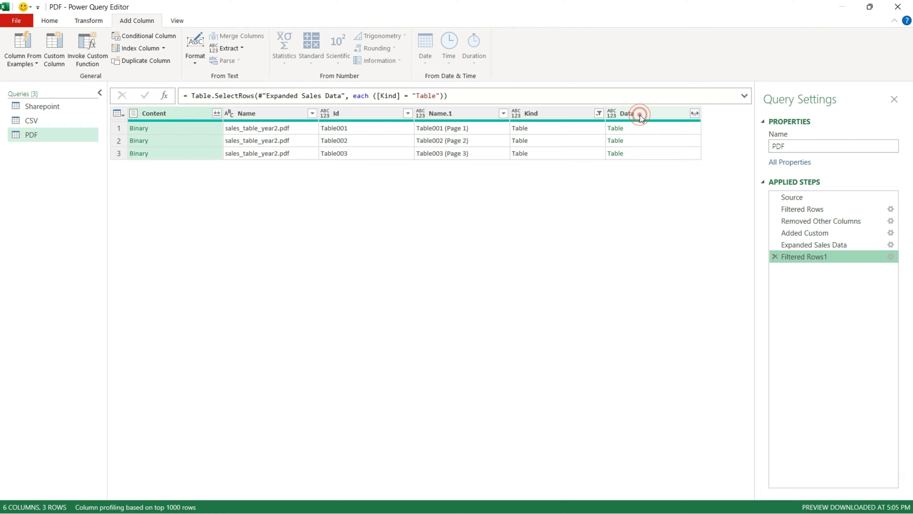
left_click(640, 114)
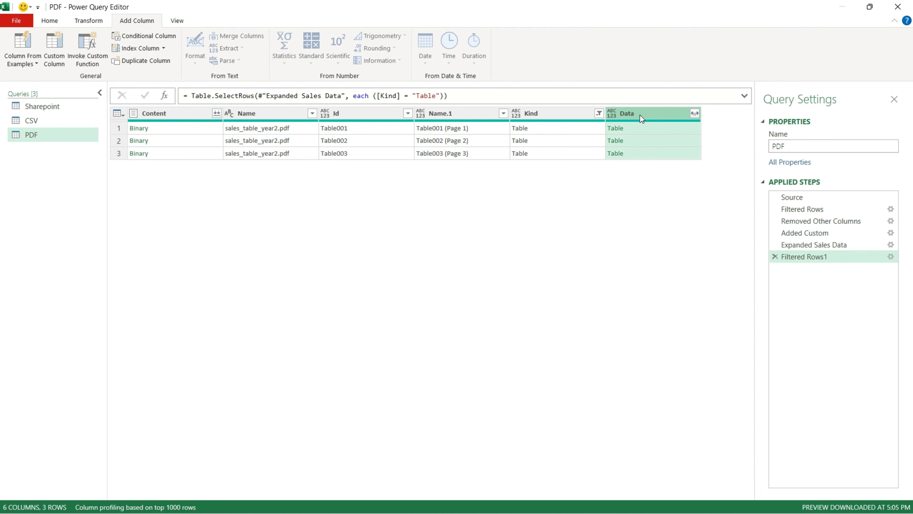
right_click(640, 115)
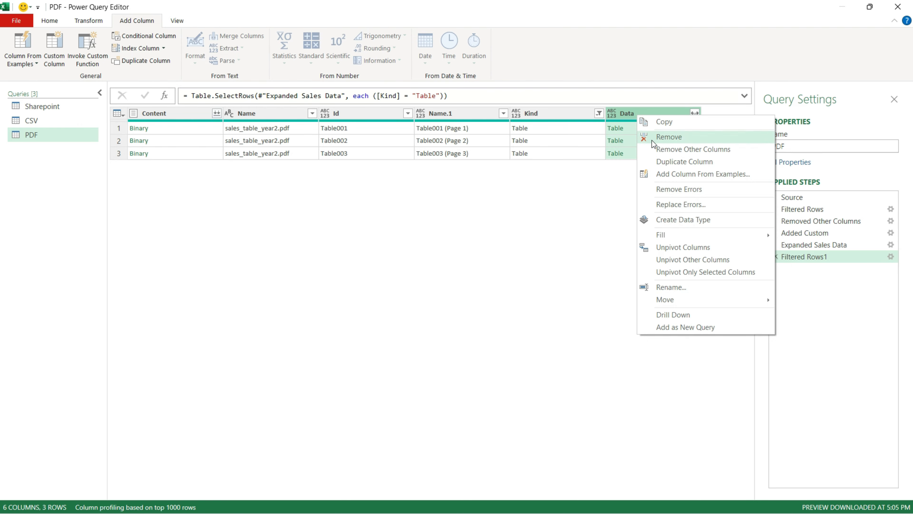
left_click(654, 148)
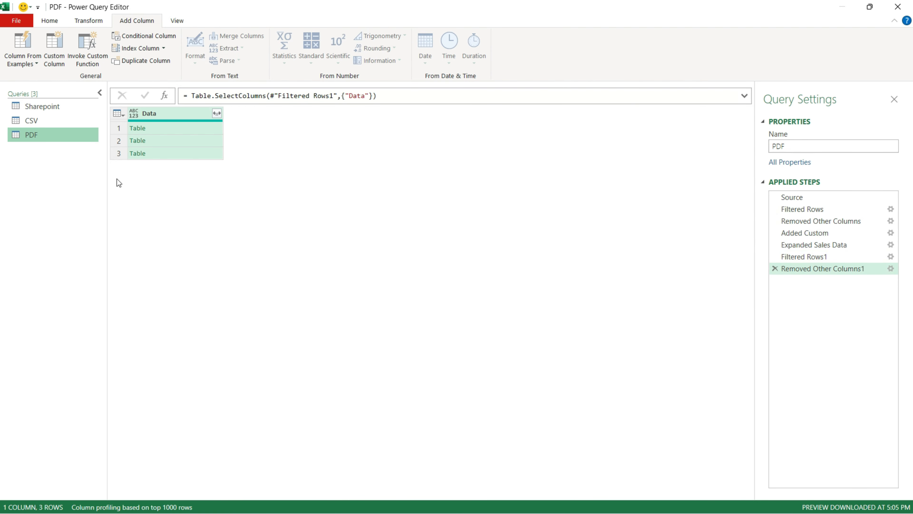
In the CSV query, keep only the SalesData column
left_click(74, 120)
left_click(351, 115)
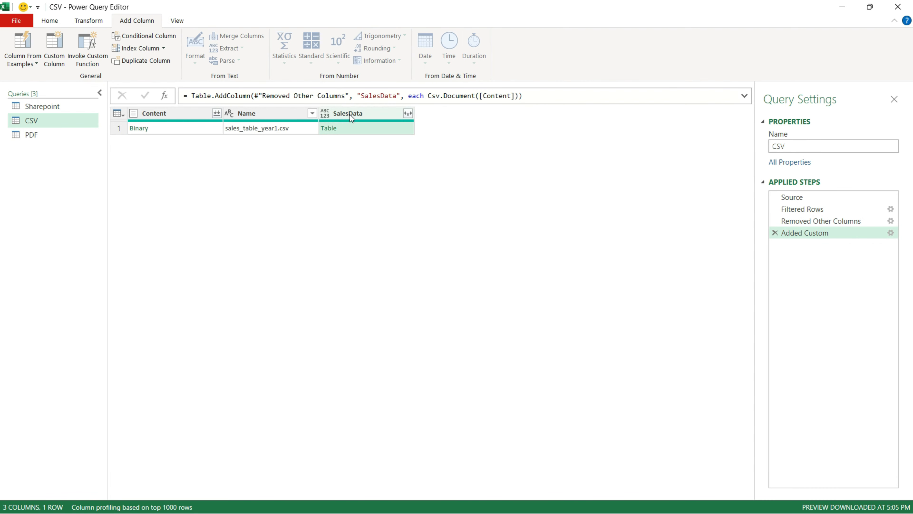
right_click(350, 116)
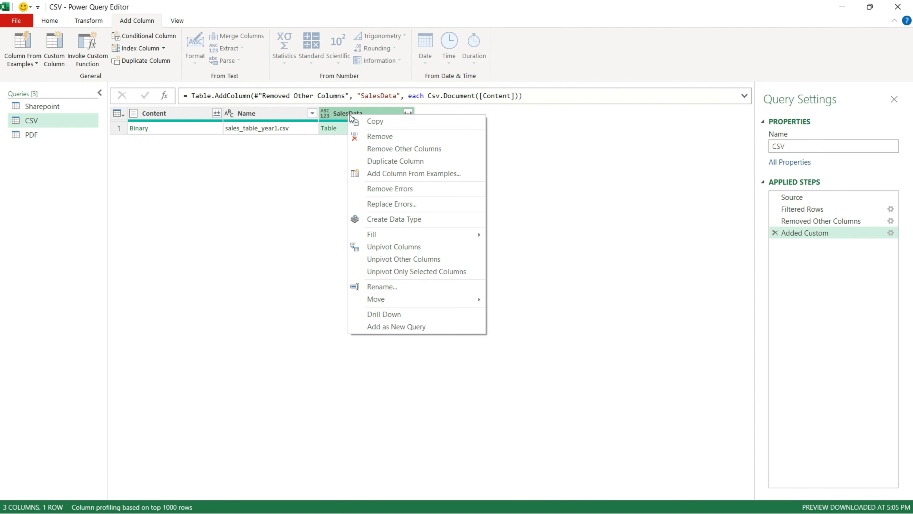
left_click(368, 150)
Expand the SalesData column without the column-name prefix and promote the first row to headers
left_click(216, 113)
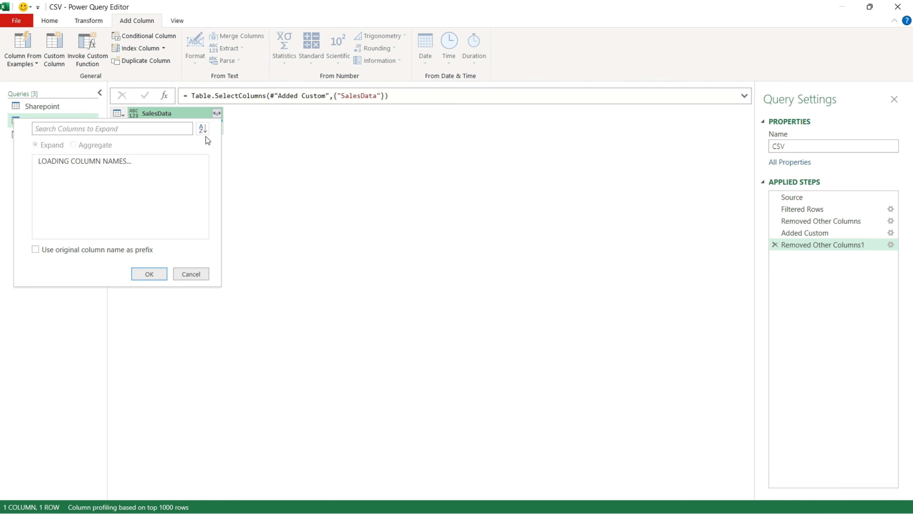
left_click(148, 277)
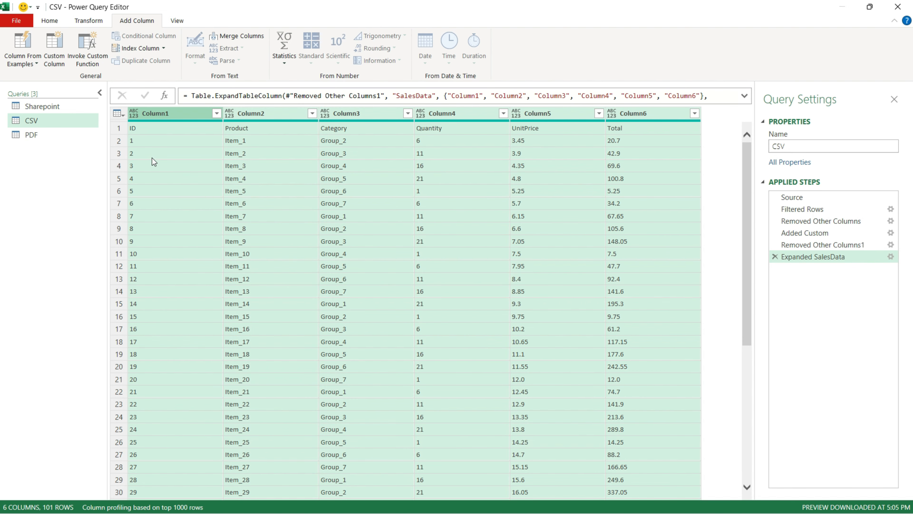
left_click(101, 22)
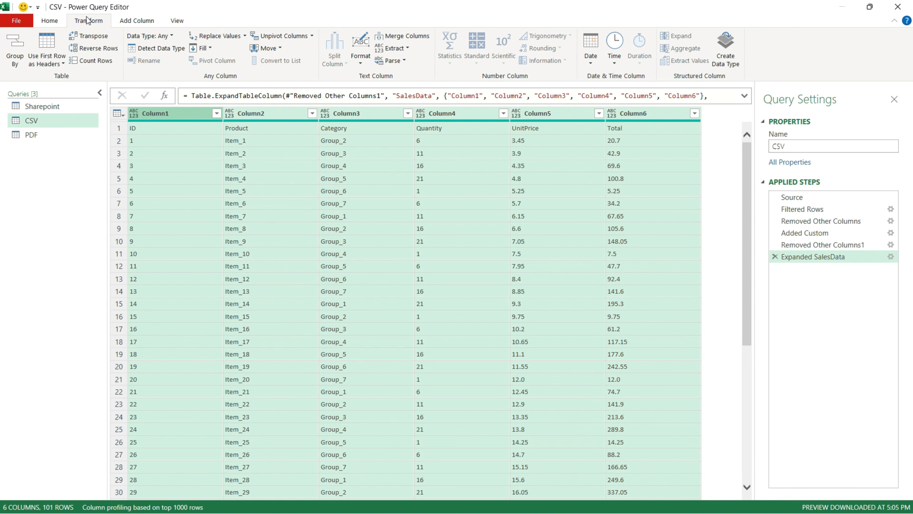
left_click(55, 43)
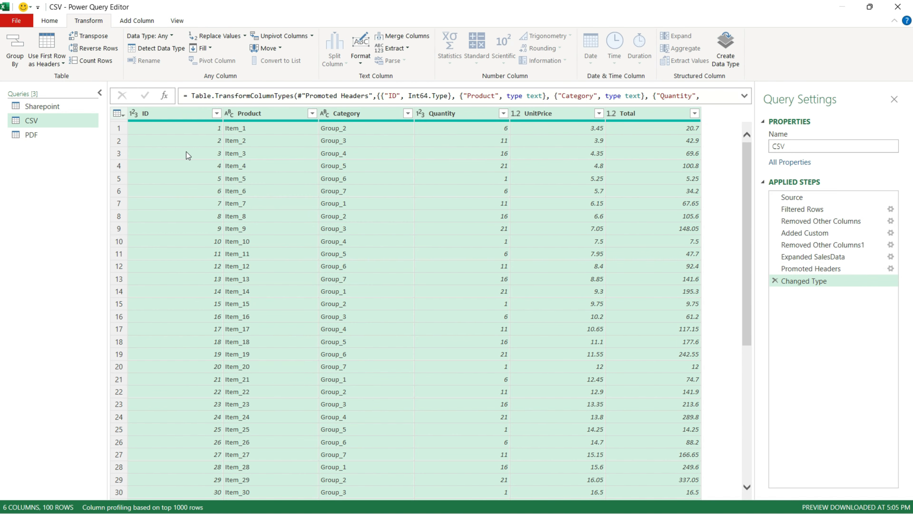
scroll(190, 151, "down", 5)
scroll(191, 152, "up", 5)
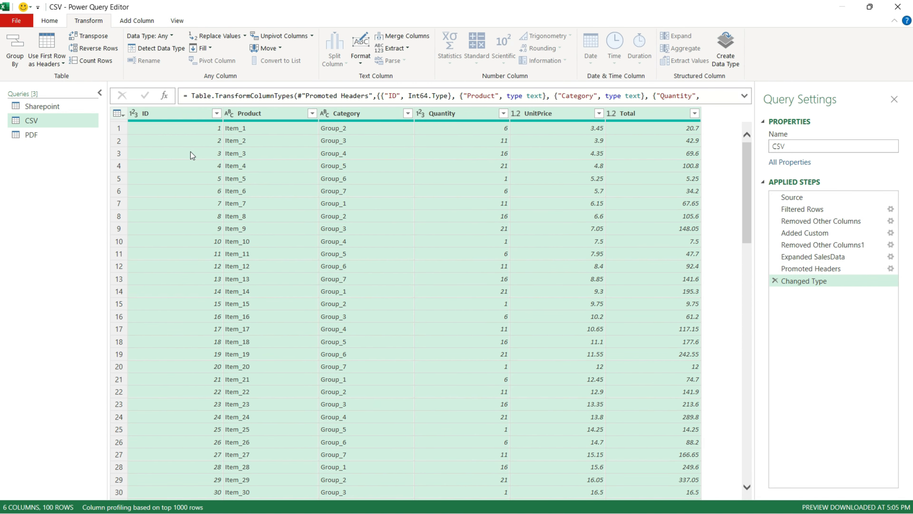
In the PDF query, expand the Data column and promote the first row to headers
left_click(80, 136)
left_click(217, 114)
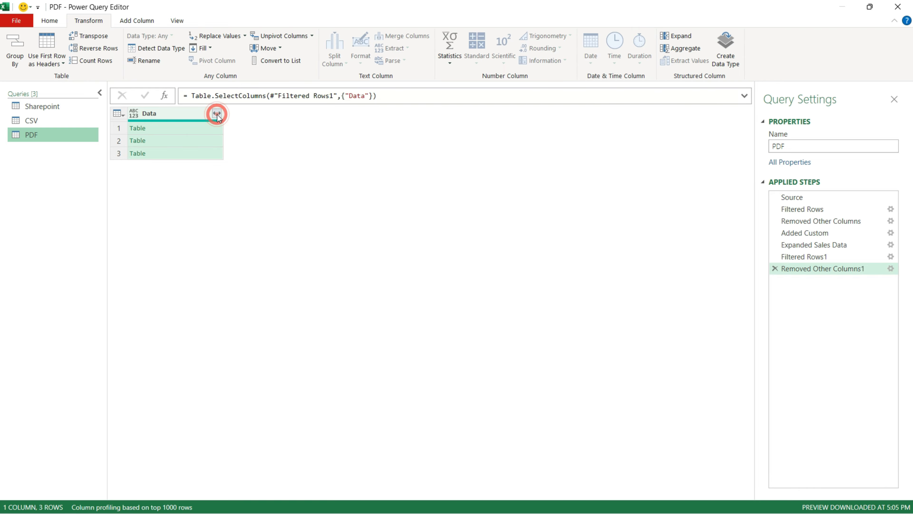
left_click(145, 291)
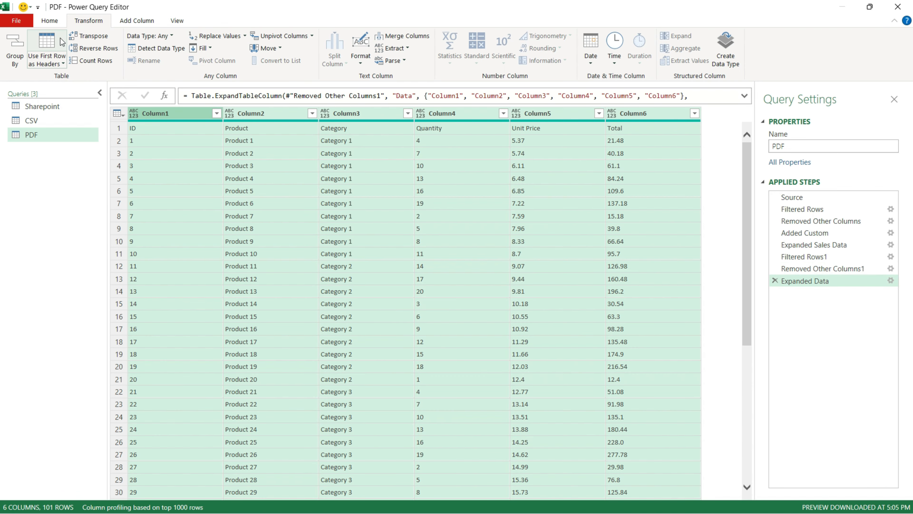
left_click(62, 39)
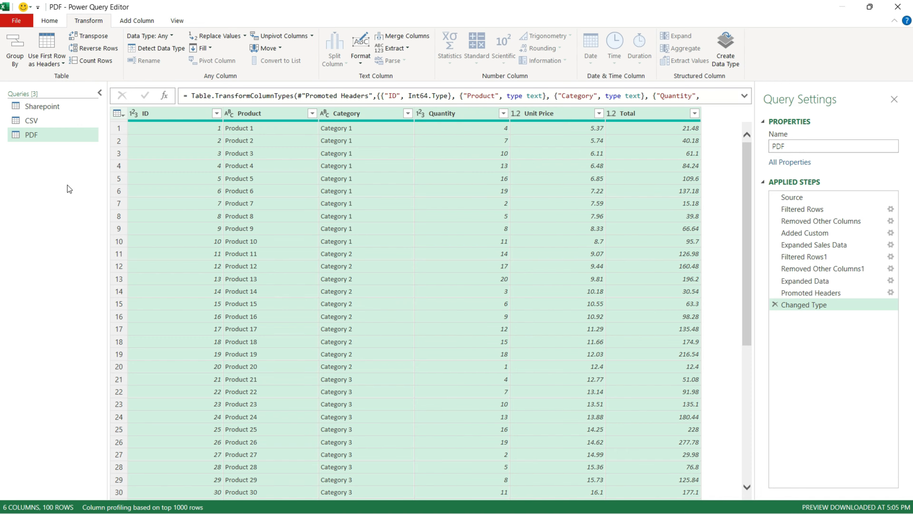
Append the PDF and CSV queries as a new query named Combined Sales Data
left_click(53, 22)
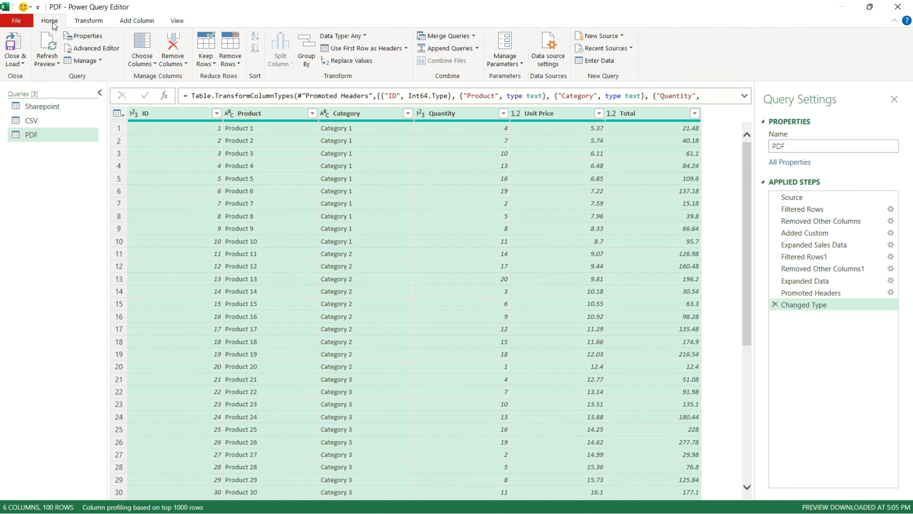
left_click(476, 50)
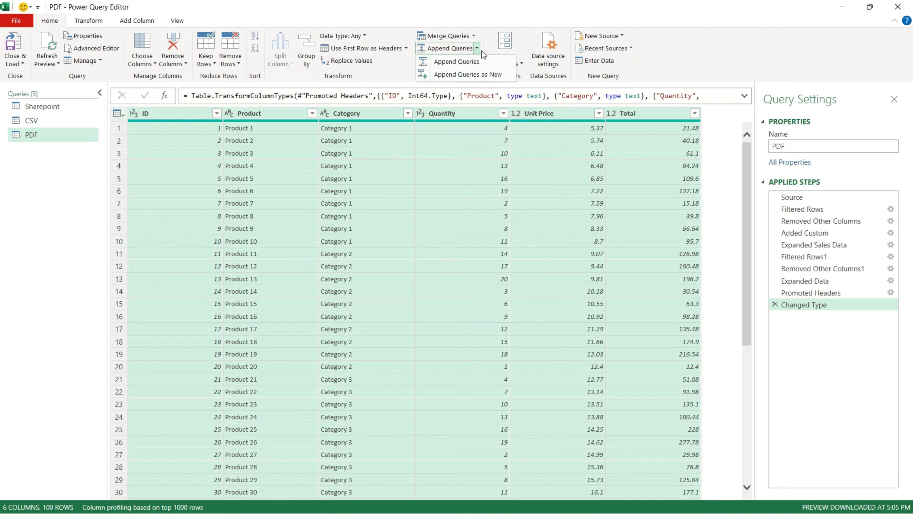
left_click(478, 74)
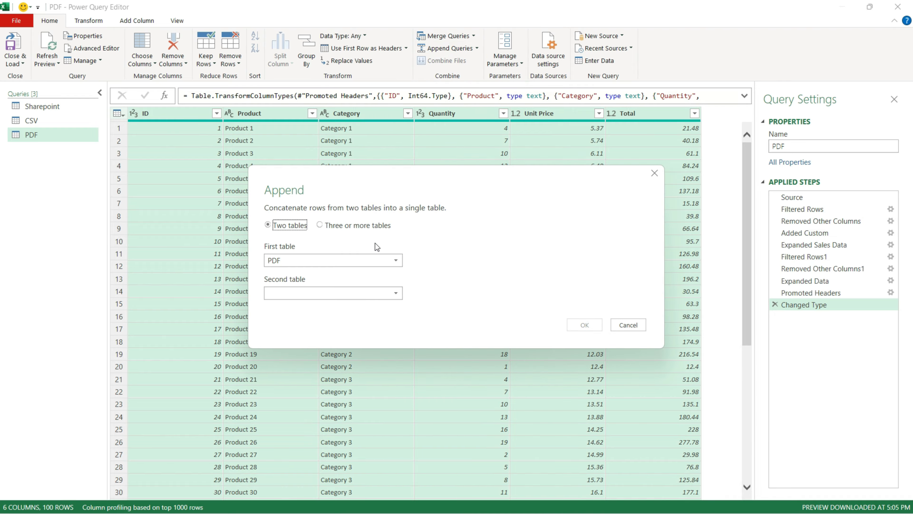
left_click(393, 293)
left_click(374, 315)
left_click(583, 324)
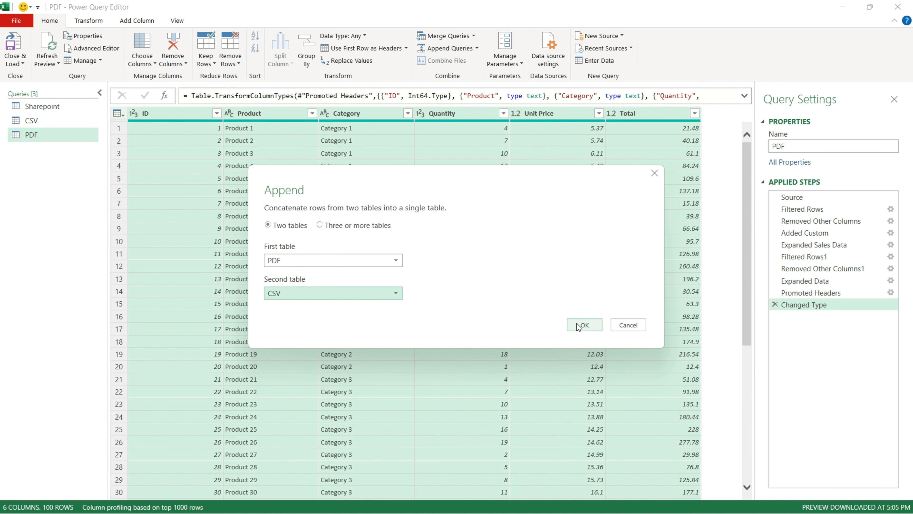
type("Combined Sales Data")
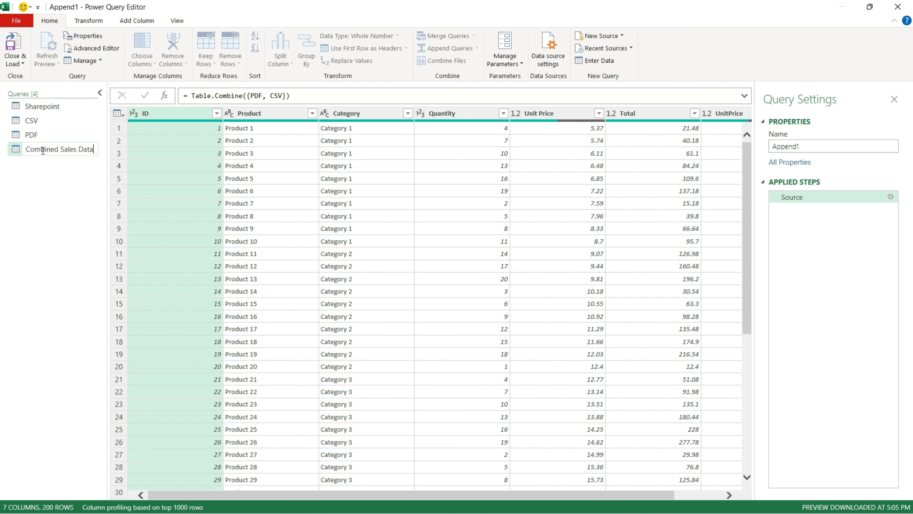
left_click(236, 192)
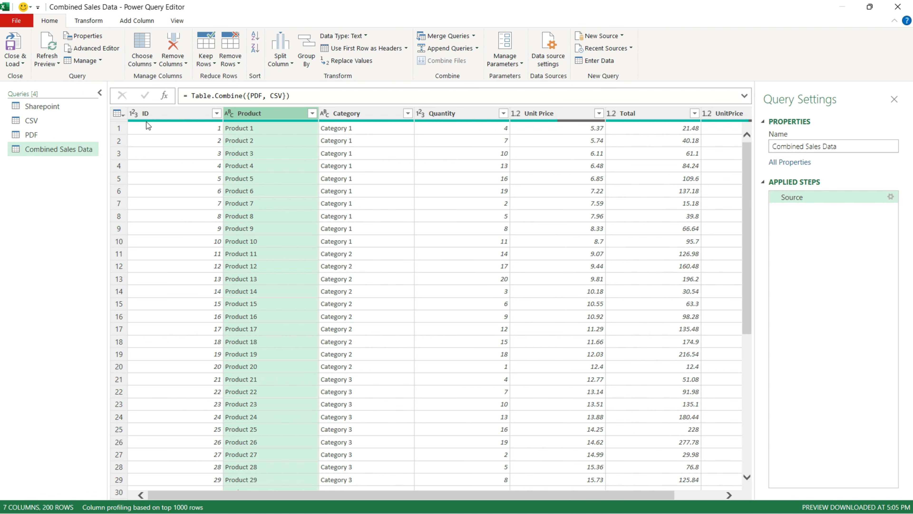
Close the editor and load the data as a PivotTable Report in a new worksheet
left_click(19, 62)
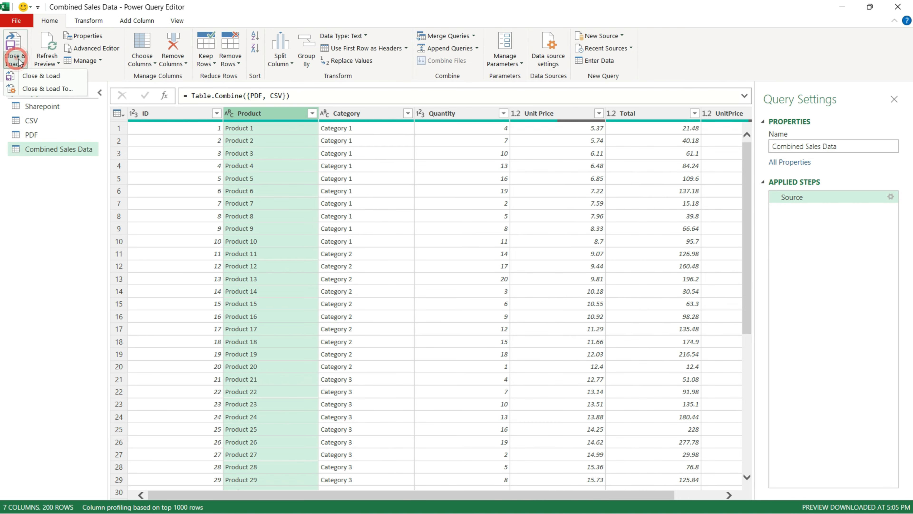
left_click(45, 88)
left_click(430, 200)
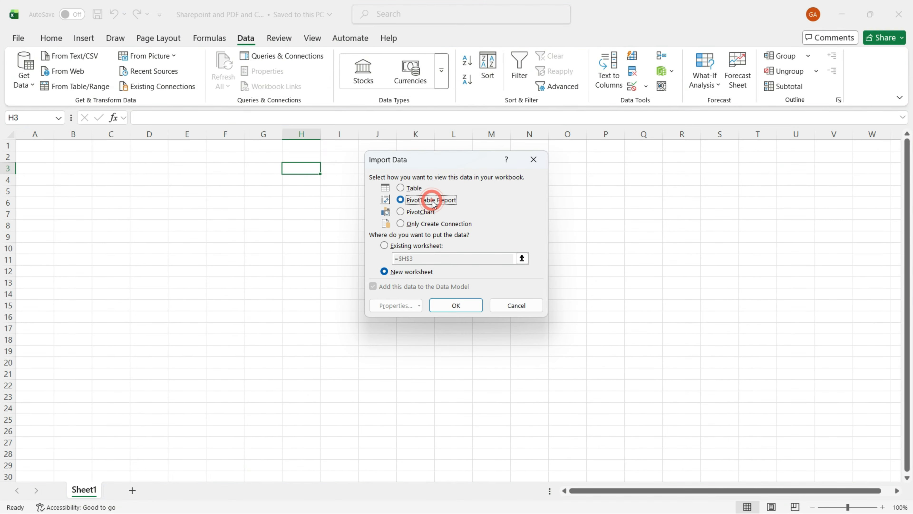
left_click(453, 303)
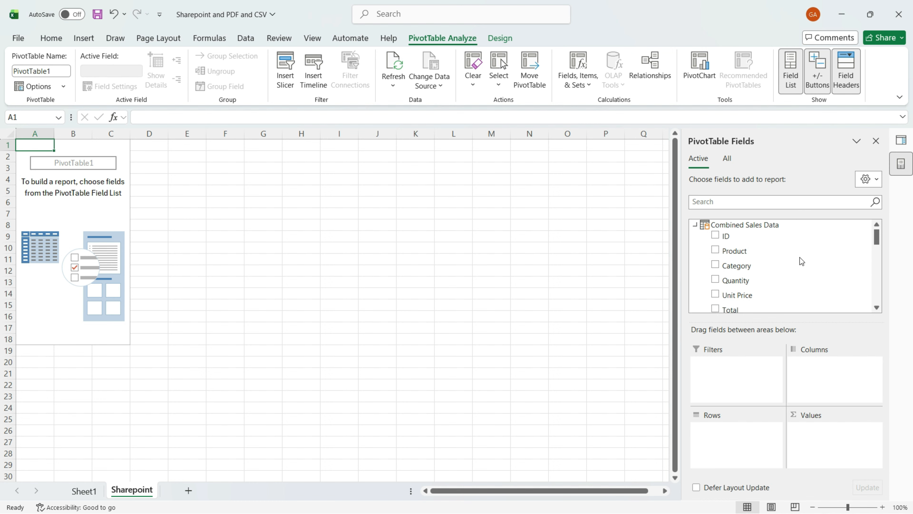
Build the PivotTable with Category in Rows and Quantity in Values
scroll(801, 261, "down", 1)
scroll(798, 253, "up", 1)
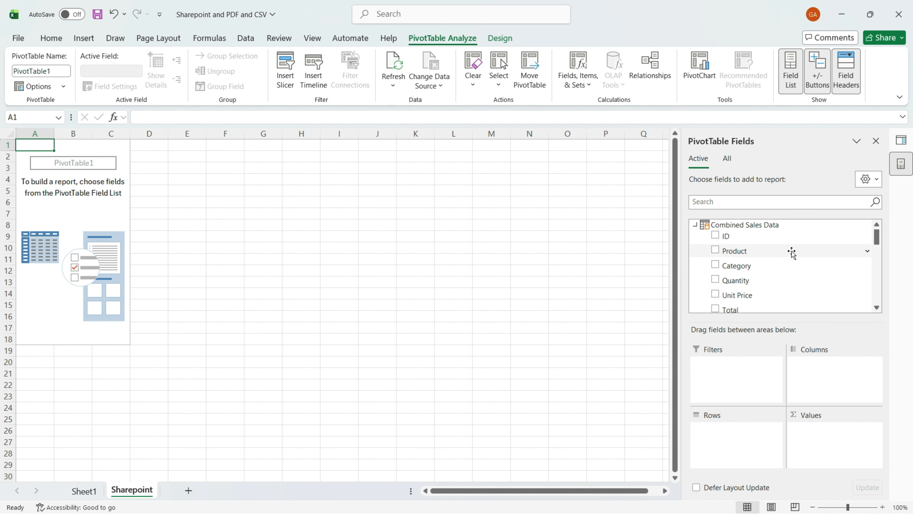
left_click_drag(758, 266, 740, 432)
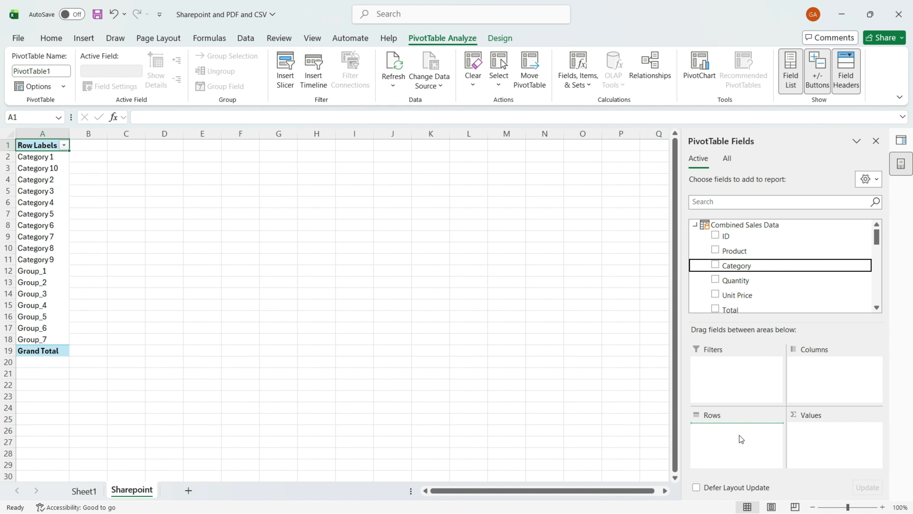
left_click_drag(789, 278, 828, 440)
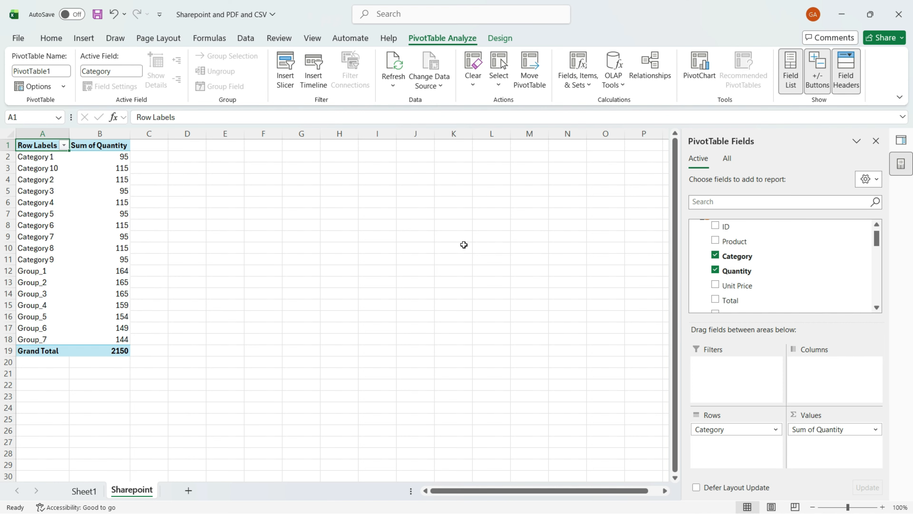